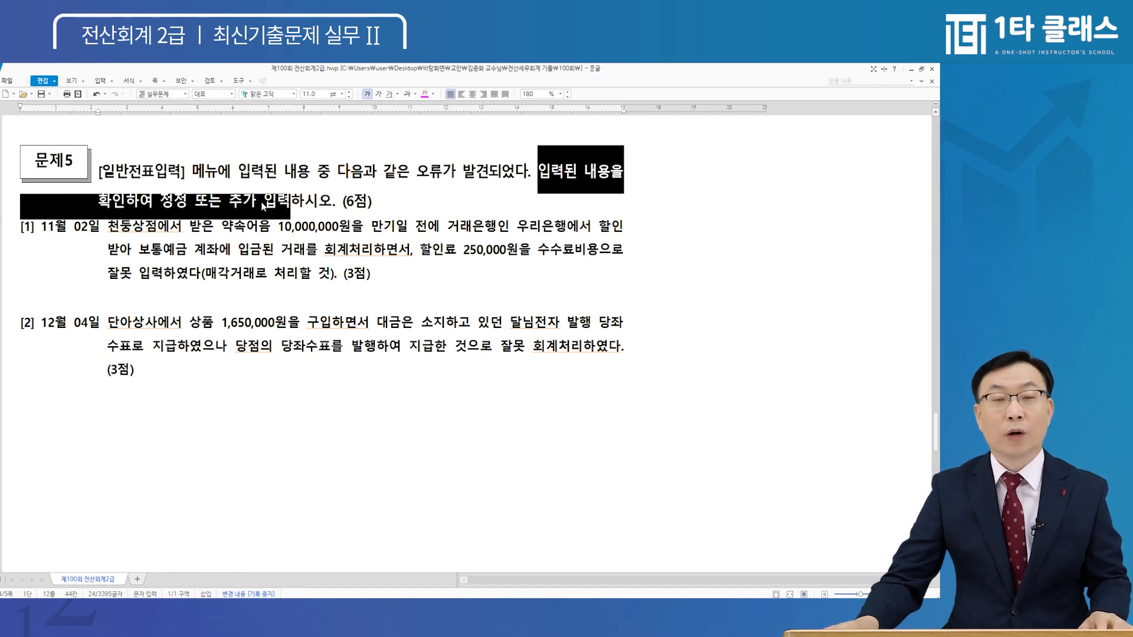
Step: Apply the copied magenta emphasis format to 약속어음, 만기일 전 and 할인 in item [1] of 문제5
left_click(139, 235)
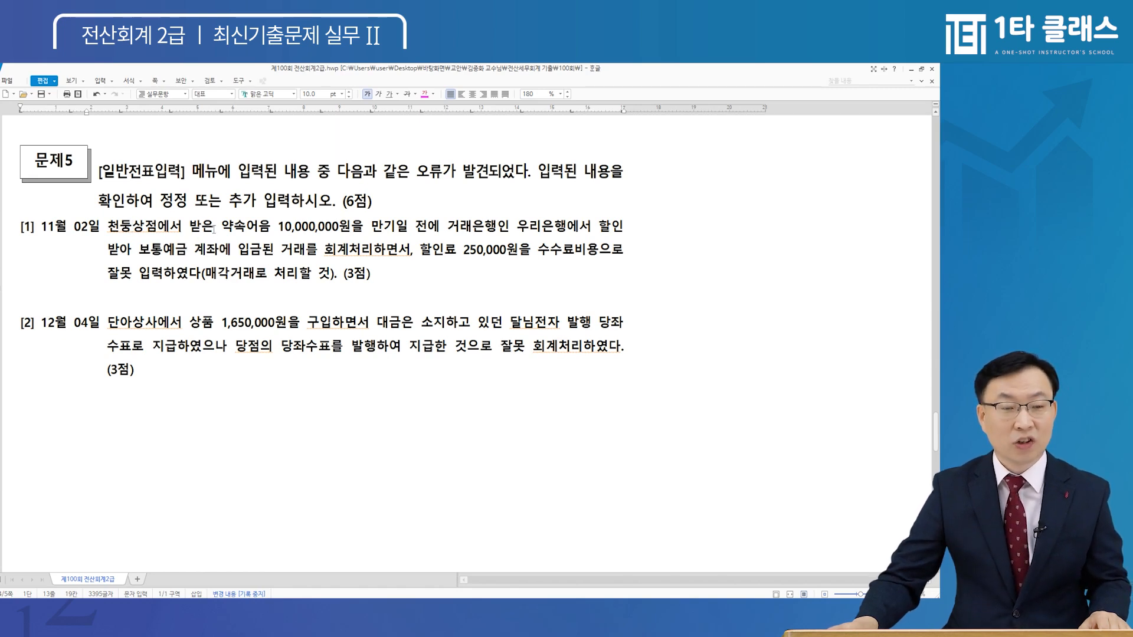
left_click_drag(222, 230, 271, 232)
key("alt+c")
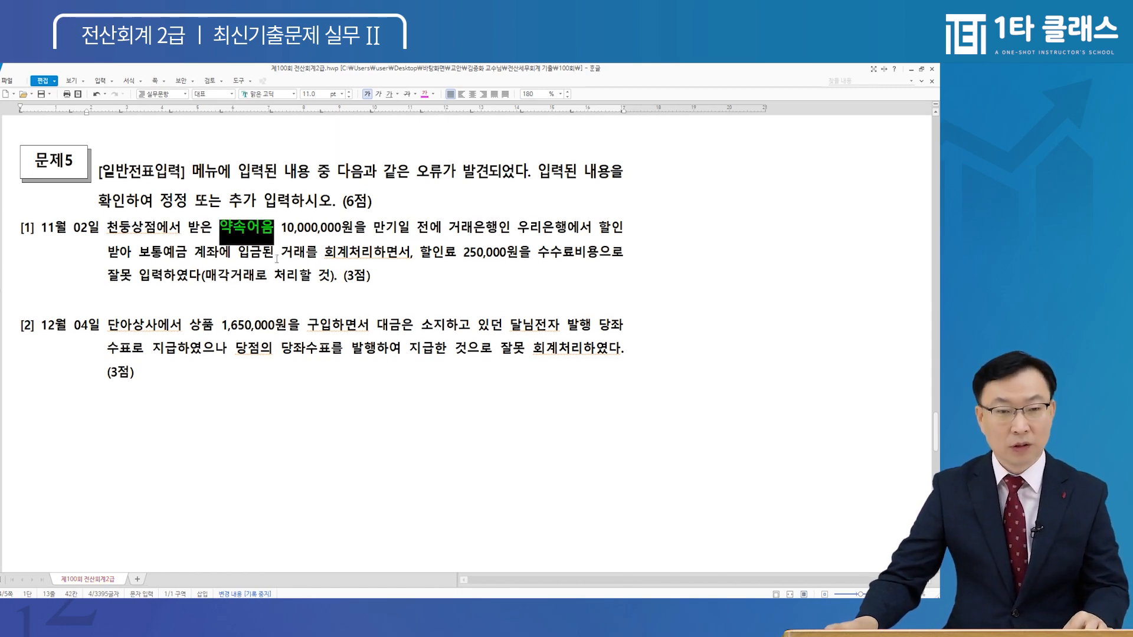
left_click(277, 259)
left_click_drag(373, 232, 123, 256)
key("alt+c")
key("alt+c")
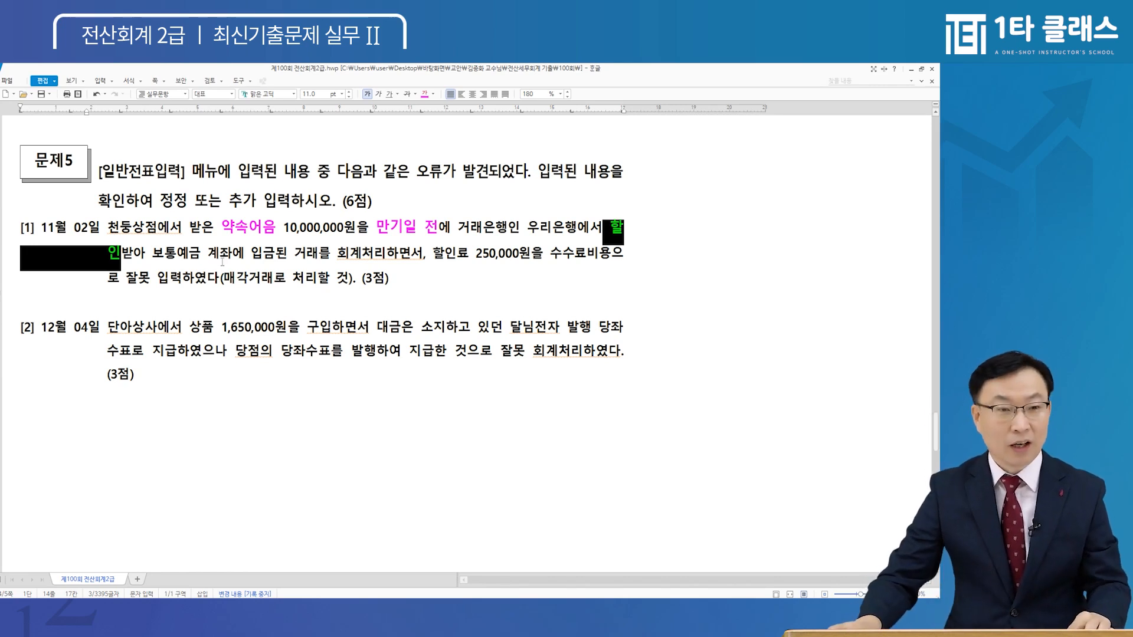
Step: Apply the magenta emphasis format to 보통예금 and 할인료 in item [1]
left_click_drag(153, 254, 199, 256)
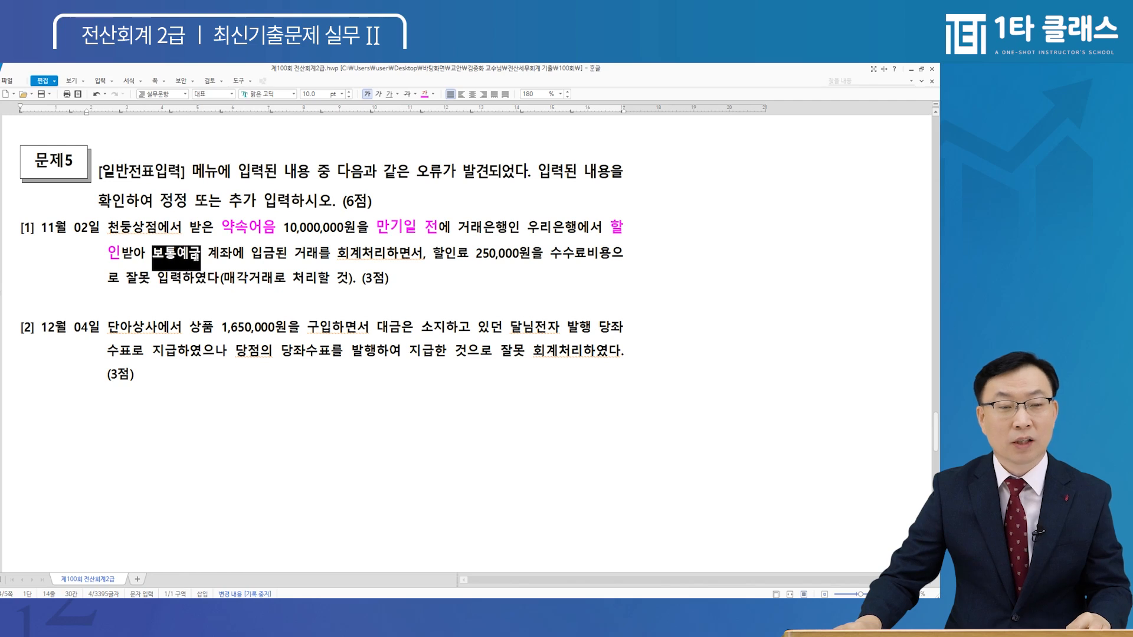
key("alt+c")
left_click(302, 257)
left_click_drag(346, 257, 483, 257)
left_click(443, 260)
key("alt+c")
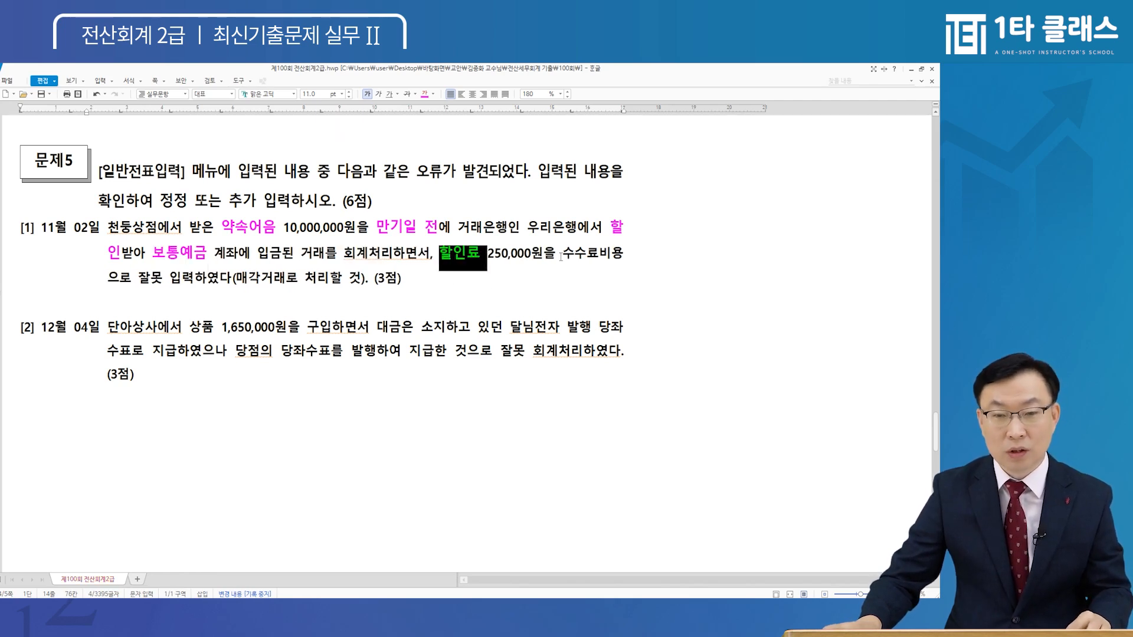
Step: Apply the magenta emphasis format to 수수료비용으로 잘못 입력 and 매각거래 in item [1]
left_click_drag(563, 255, 620, 258)
left_click(622, 258)
key("alt+c")
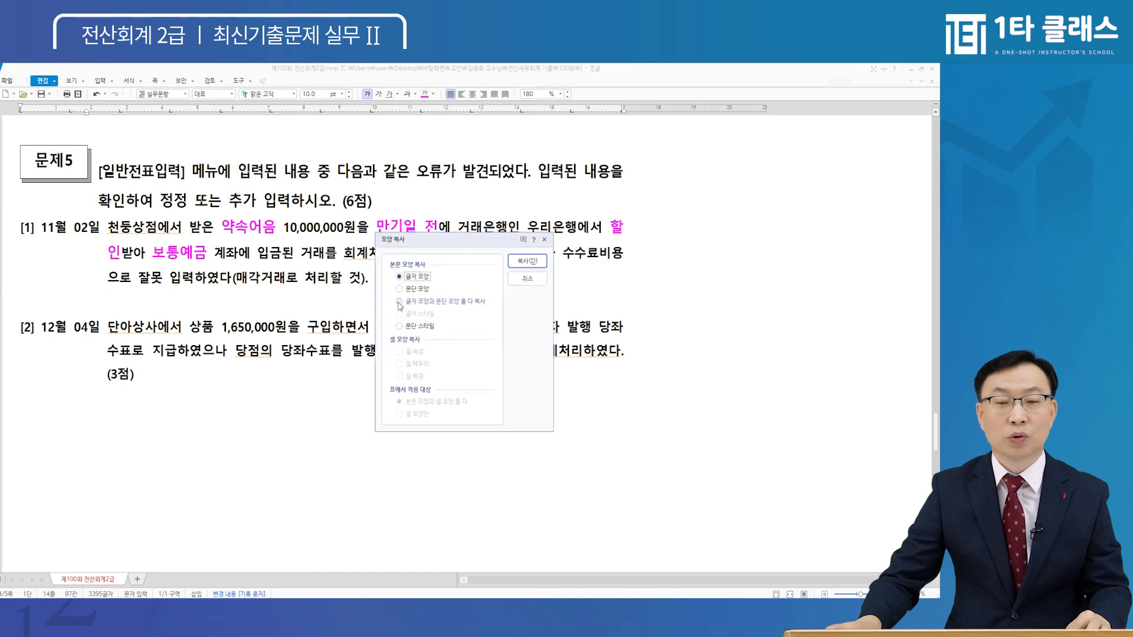
left_click(528, 278)
left_click_drag(565, 260, 313, 280)
key("alt+c")
key("alt+c")
left_click(351, 290)
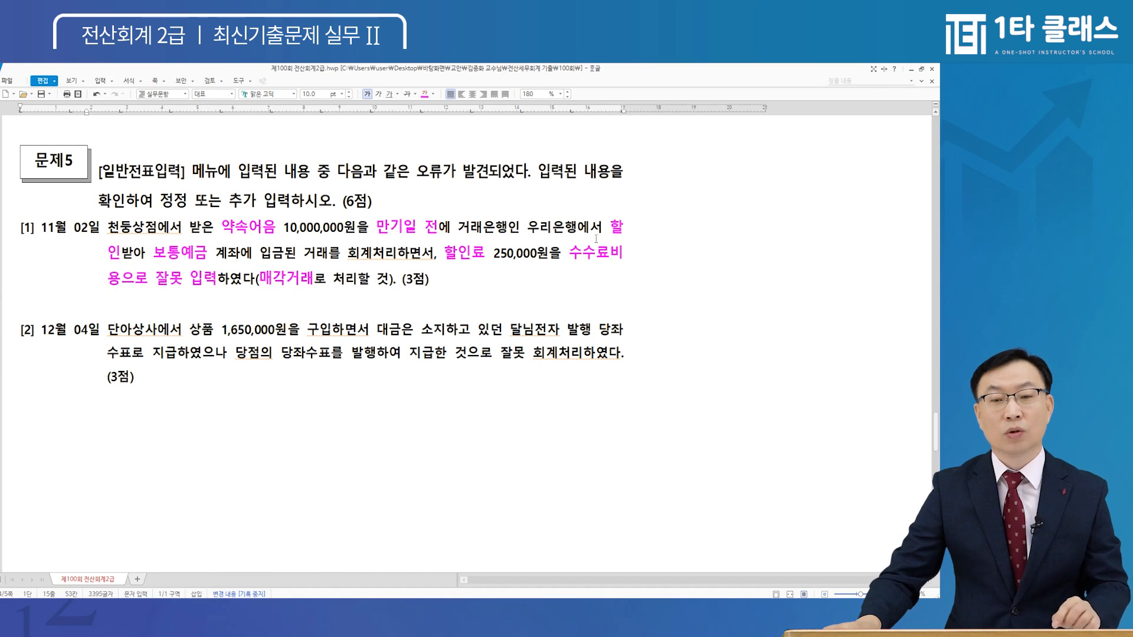
Step: Switch to the 일반전표입력 window and load the vouchers dated month 11, day 2
left_click_drag(445, 255, 487, 258)
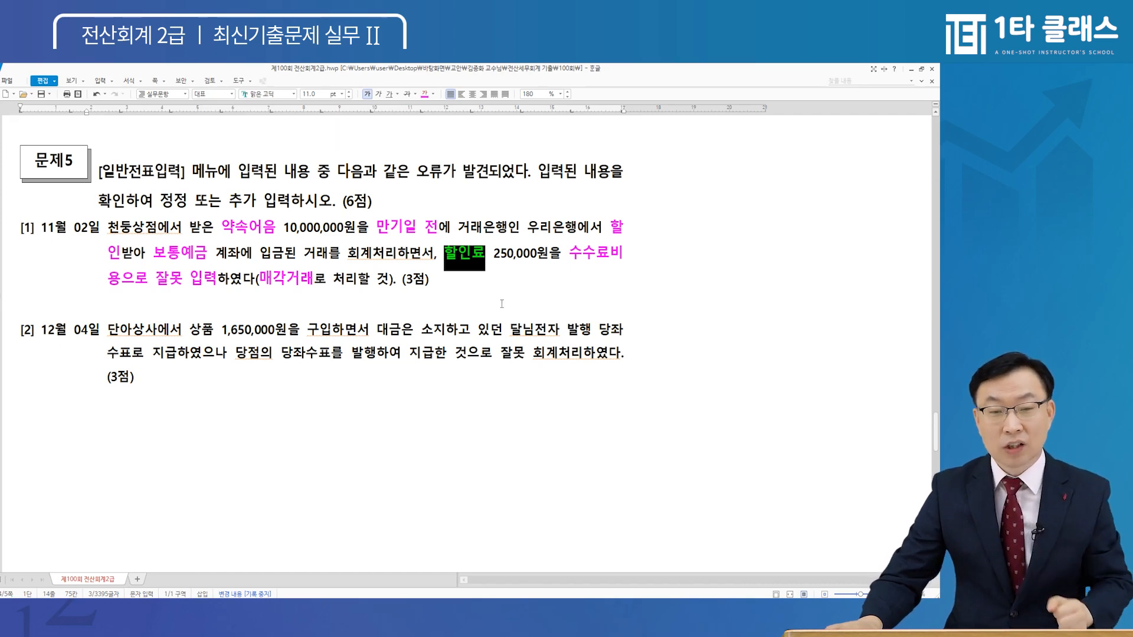
scroll(501, 304, "up", 4)
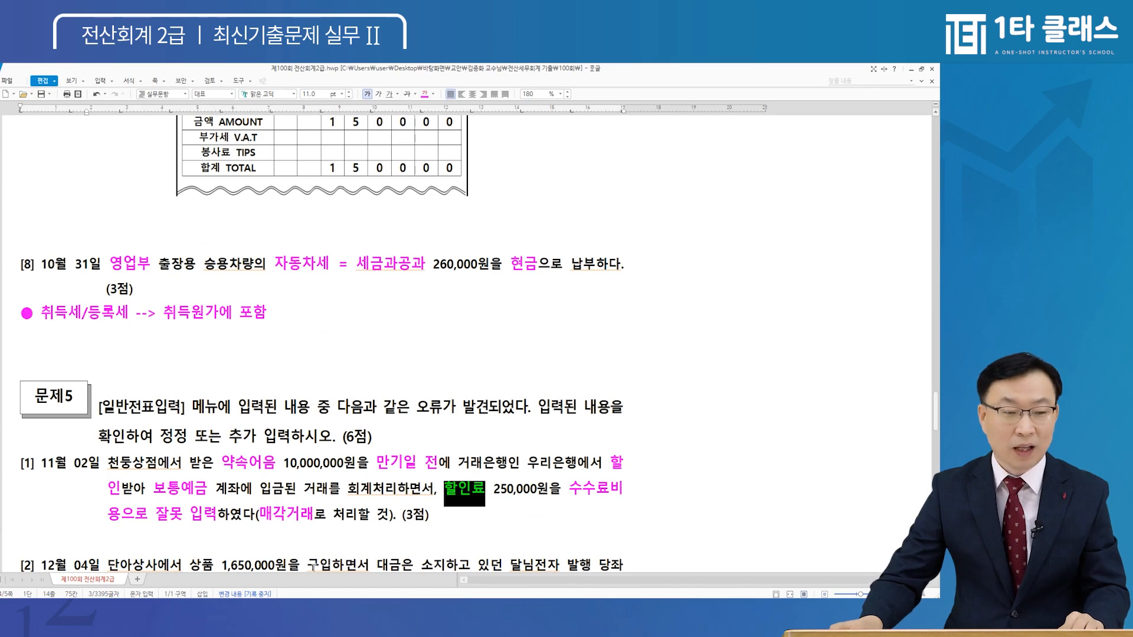
left_click(269, 610)
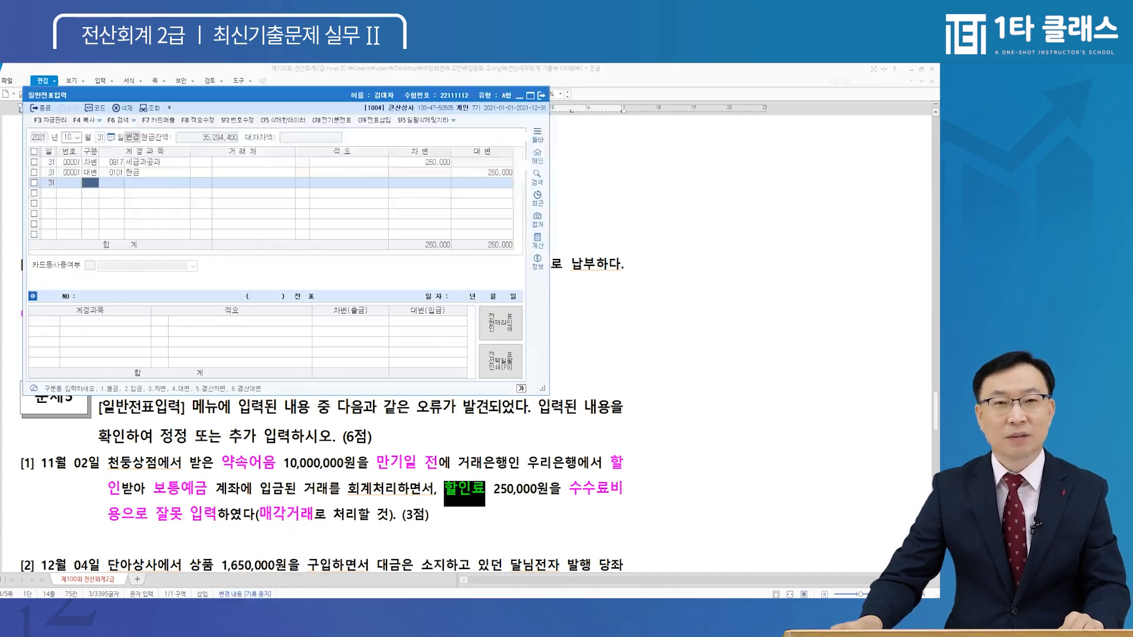
key("Escape")
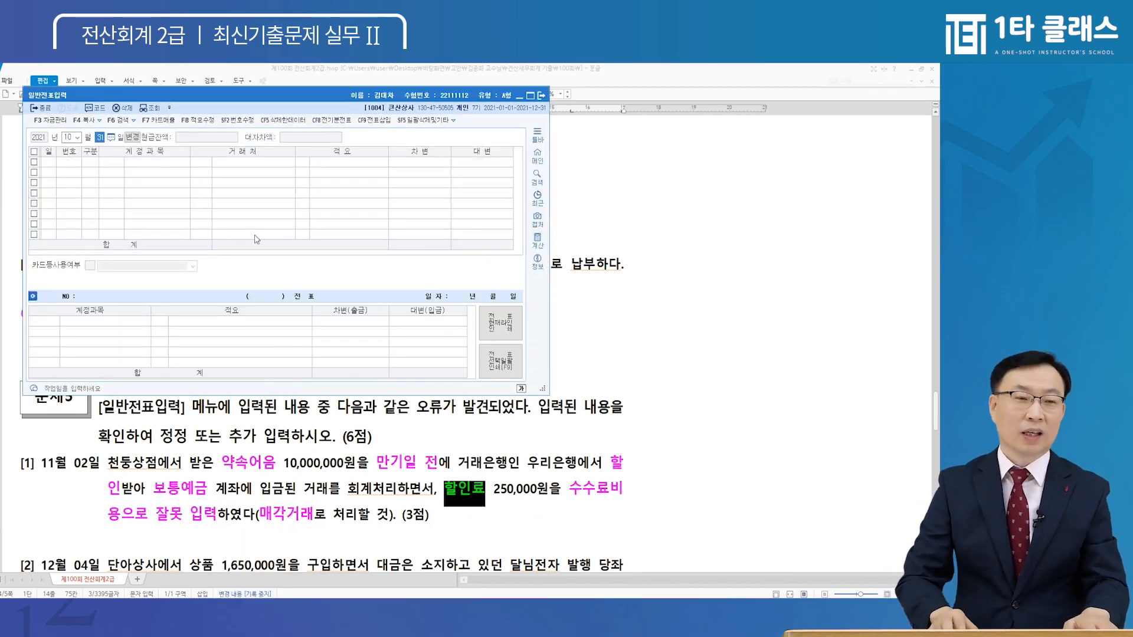
key("shift+Tab")
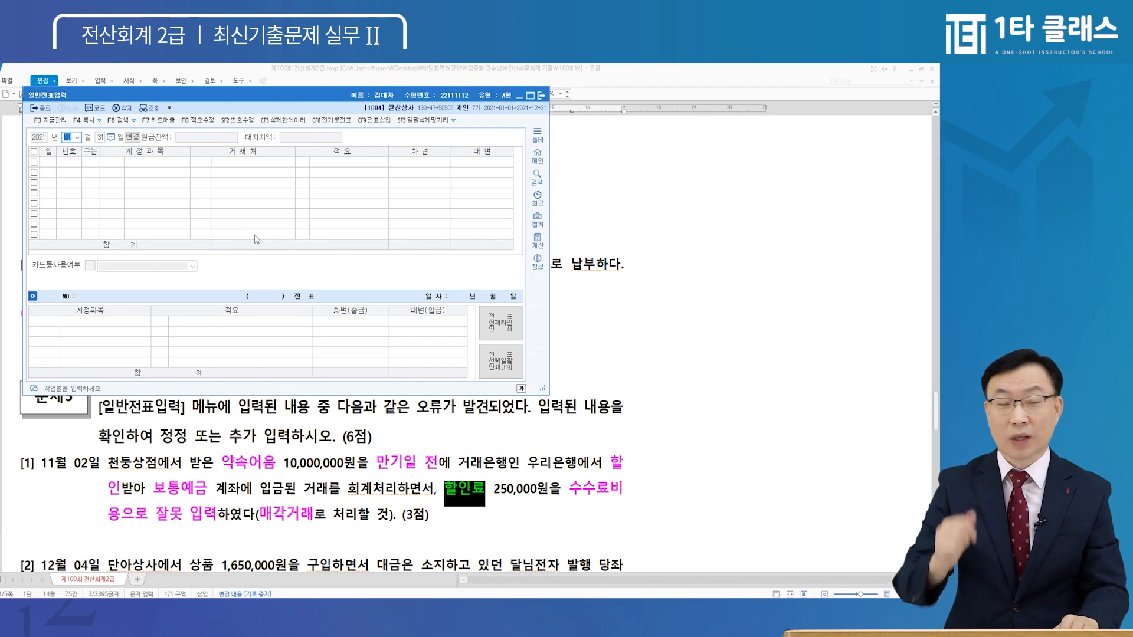
type("11")
key("Return")
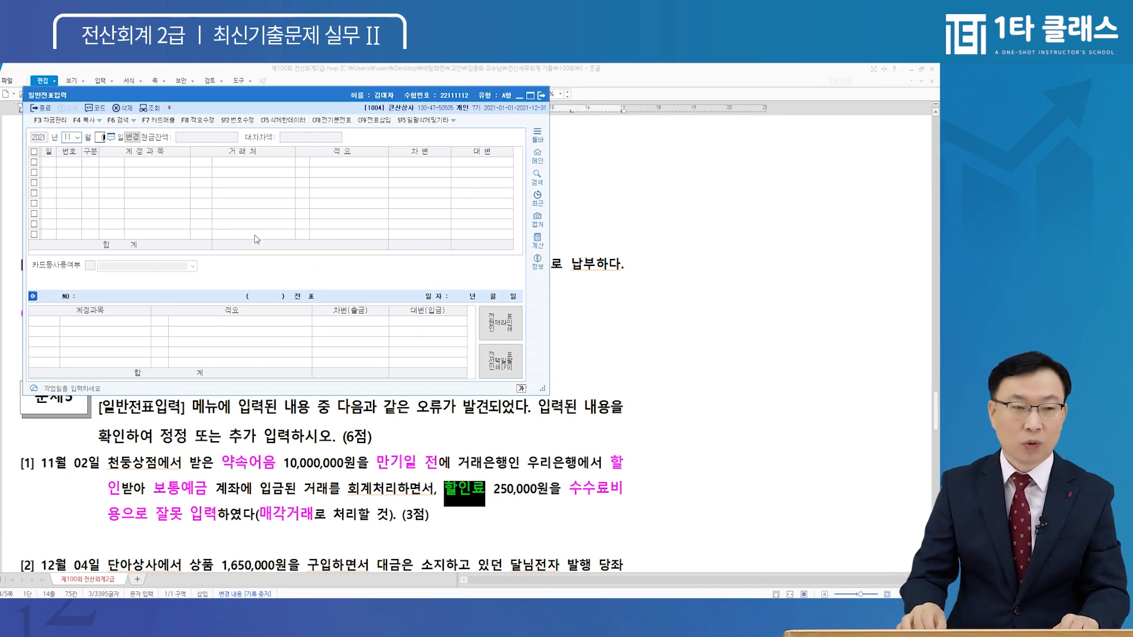
type("2")
key("Return")
Step: Change the account on the 수수료비용 debit line to 매출채권처분손실 (0956), finding it with 매출채
key("Up")
key("Up")
key("Right")
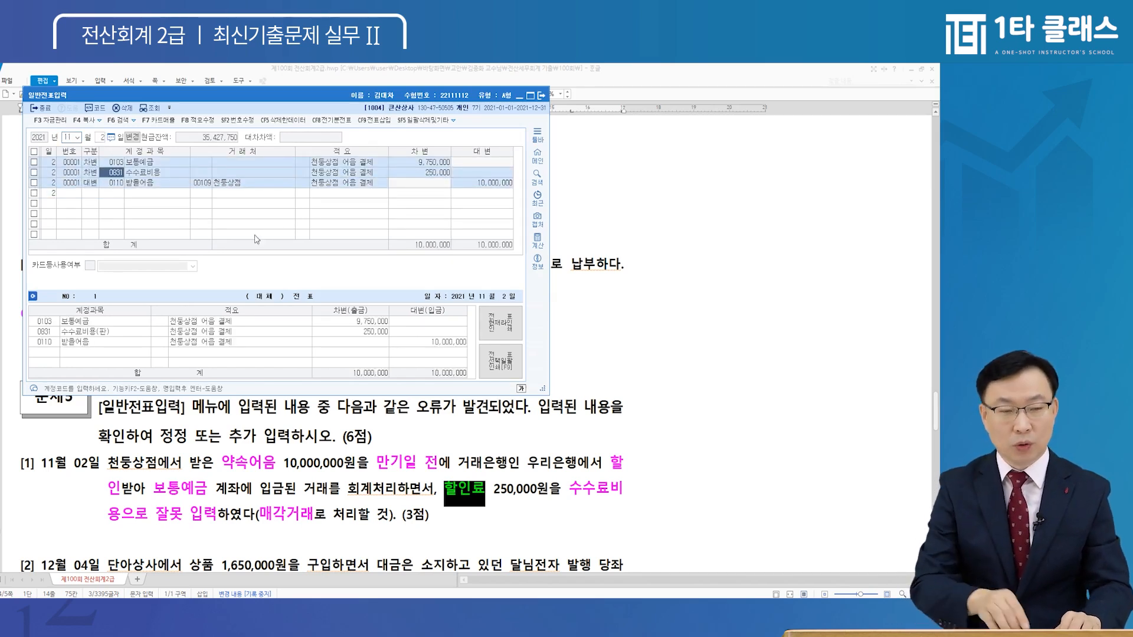
type("매출")
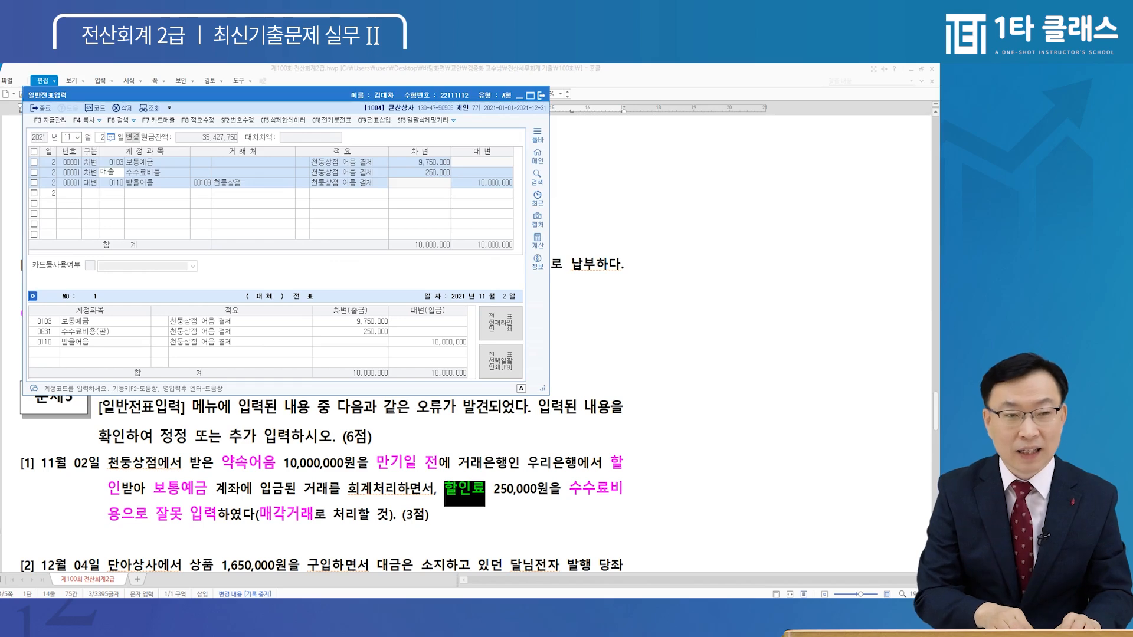
type("채")
key("Return")
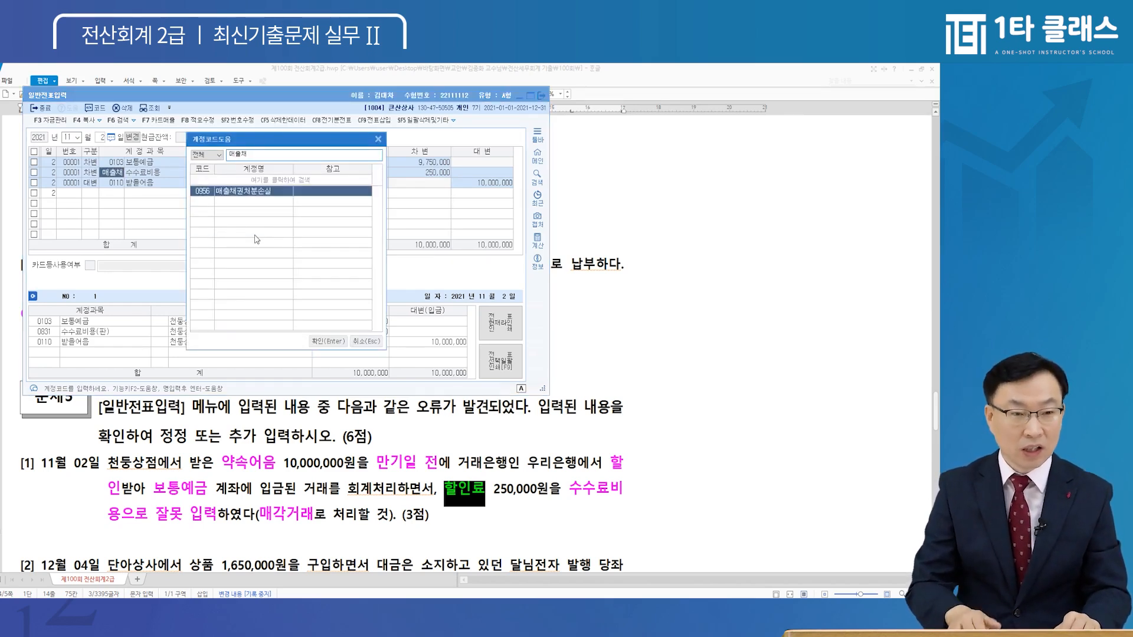
key("Return")
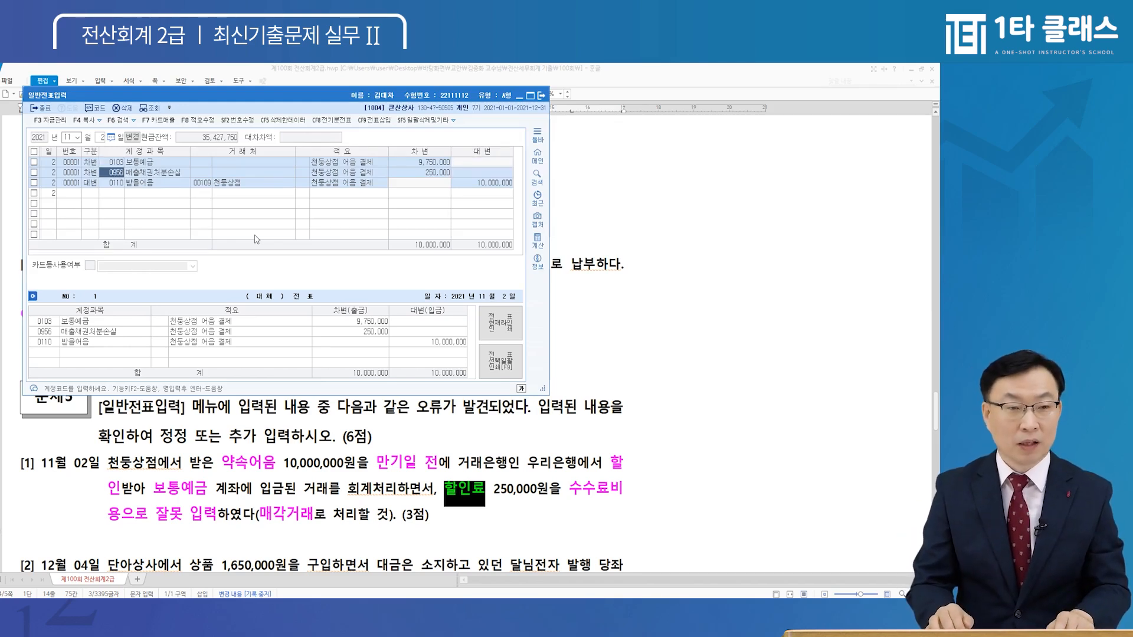
Step: Review the debit and credit account lines of the November 2 voucher
key("Down")
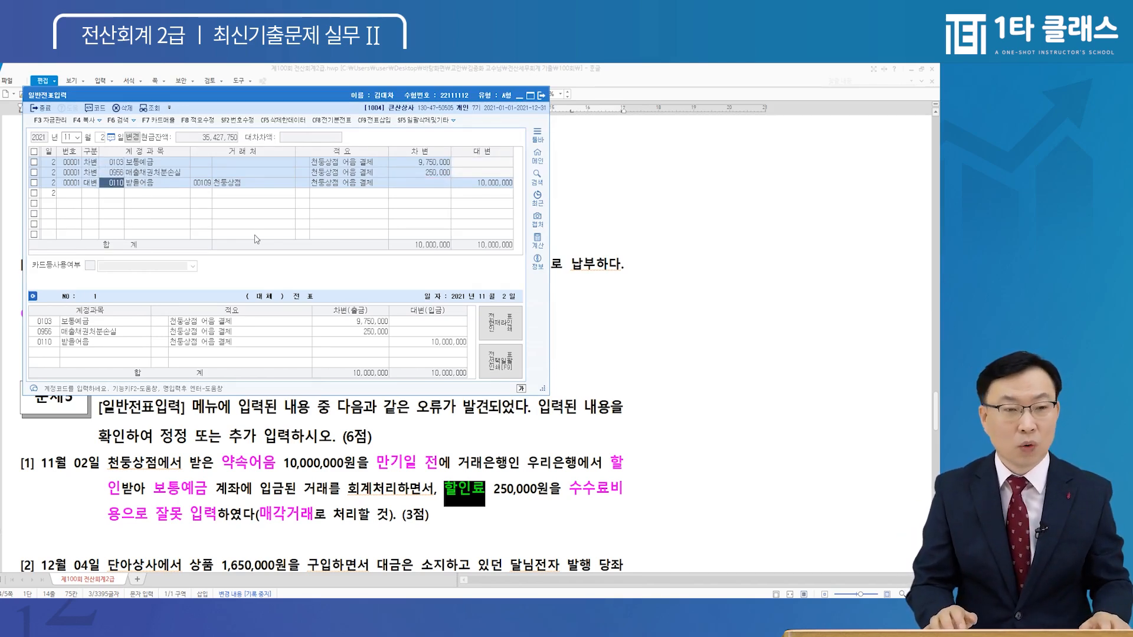
key("Up")
key("Up")
key("Down")
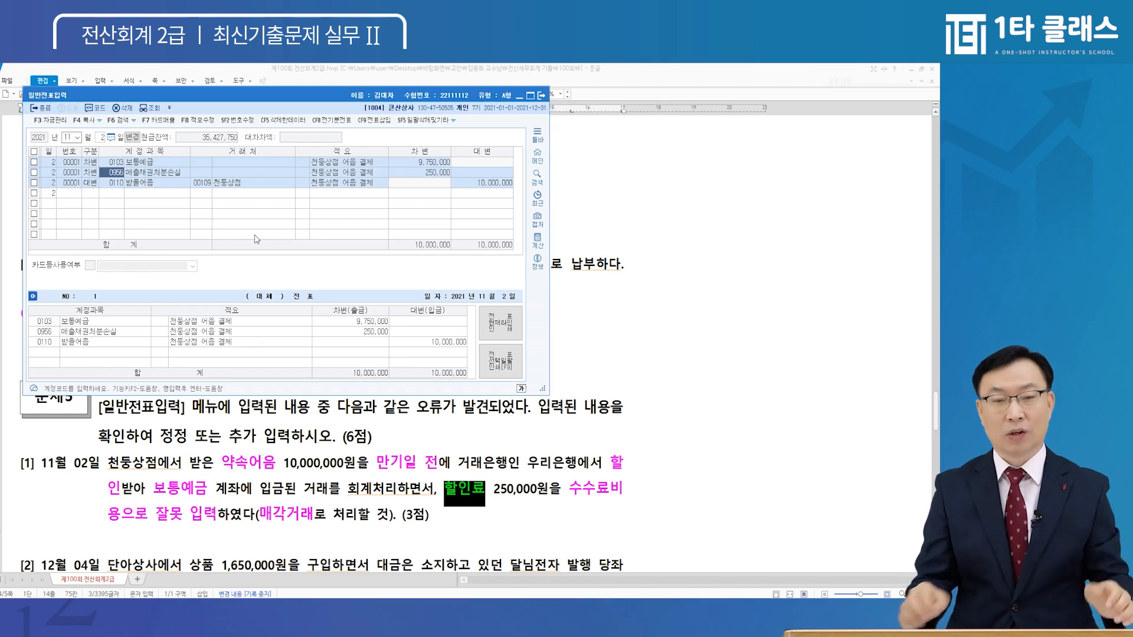
left_click(437, 175)
left_click(117, 163)
left_click(115, 174)
left_click(115, 184)
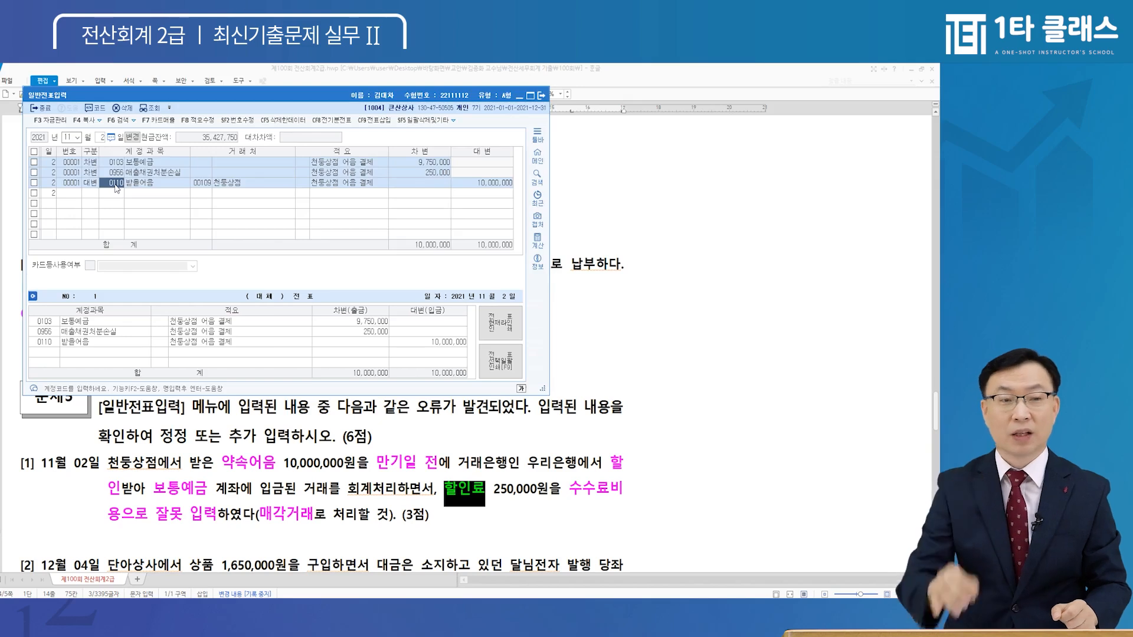
key("Up")
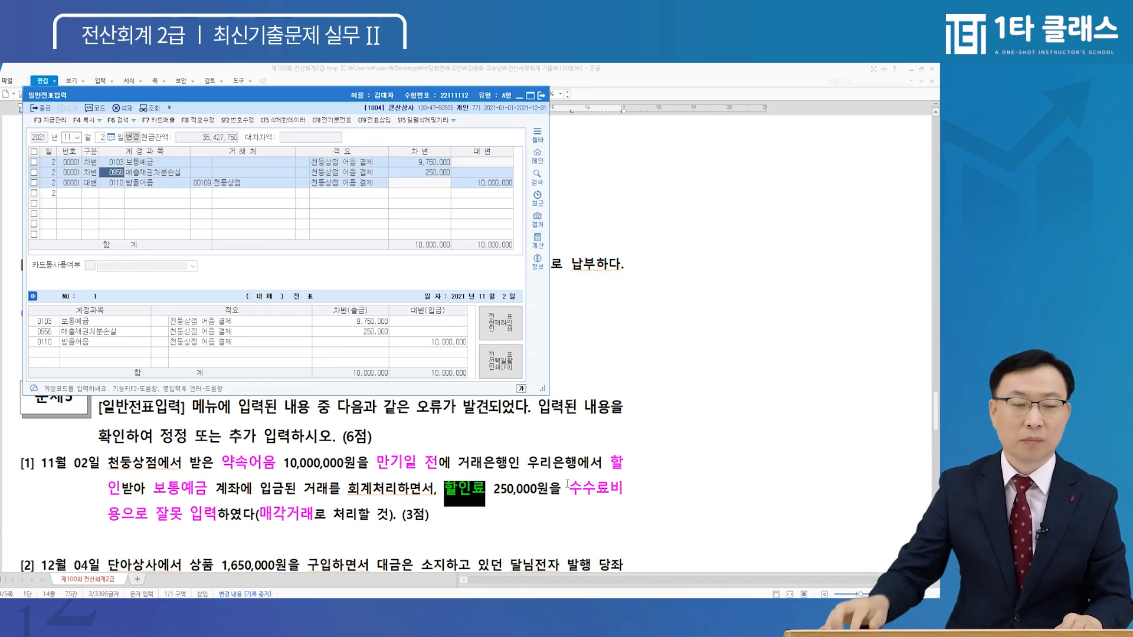
Step: Return to the exam document and apply the magenta emphasis format to 상품 and 구입 in item [2]
left_click(303, 531)
scroll(302, 510, "down", 1)
scroll(302, 511, "down", 3)
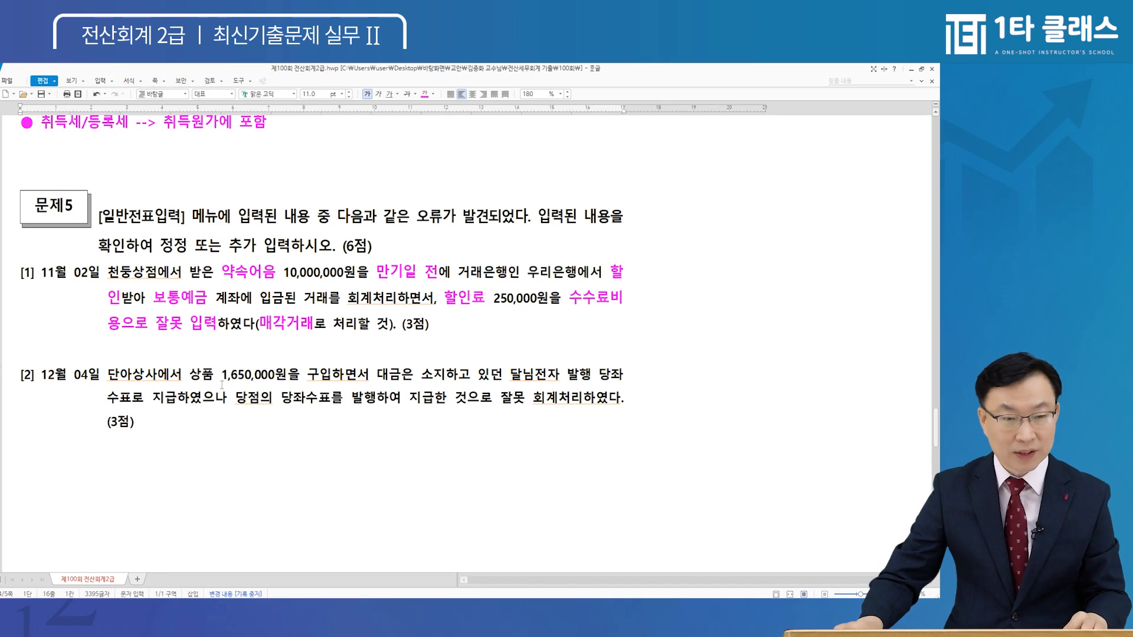
left_click_drag(189, 379, 214, 381)
key("alt+c")
left_click_drag(308, 379, 334, 382)
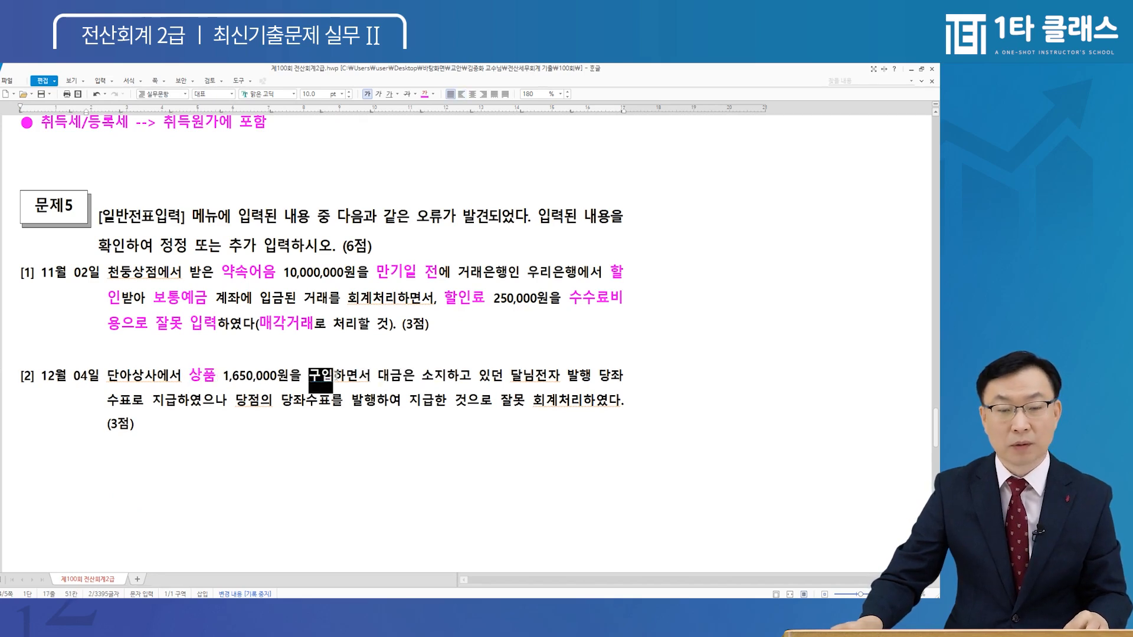
key("alt+c")
Step: Apply the magenta emphasis format to the phrase 소지하고 있던 달님전자 발행 당좌수표로 지급 in item [2]
left_click_drag(418, 376, 507, 376)
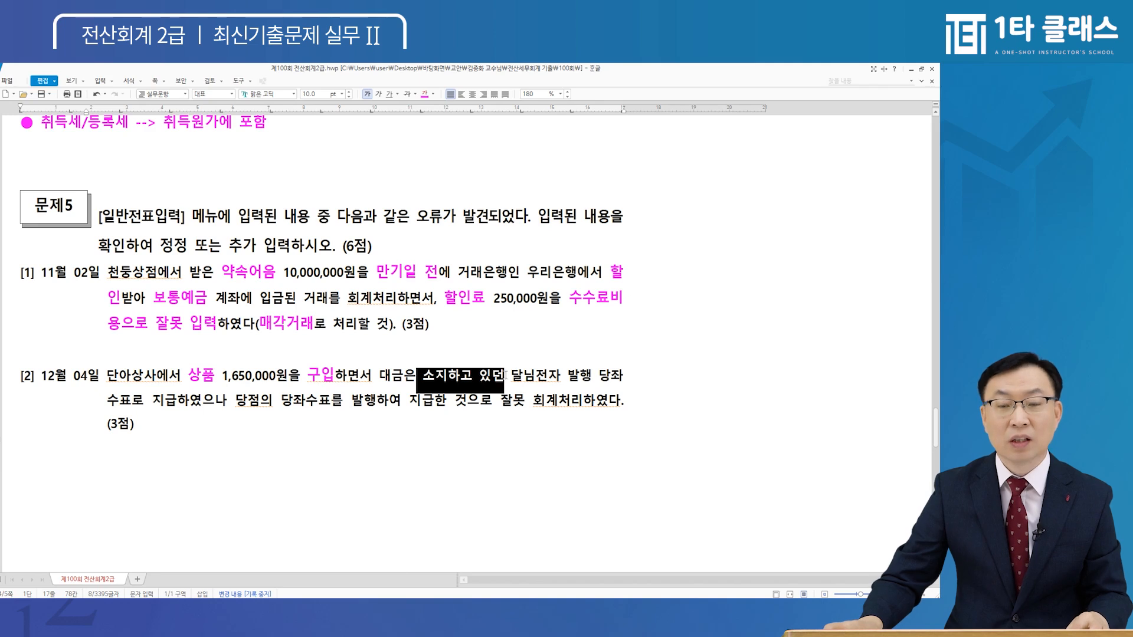
key("alt+c")
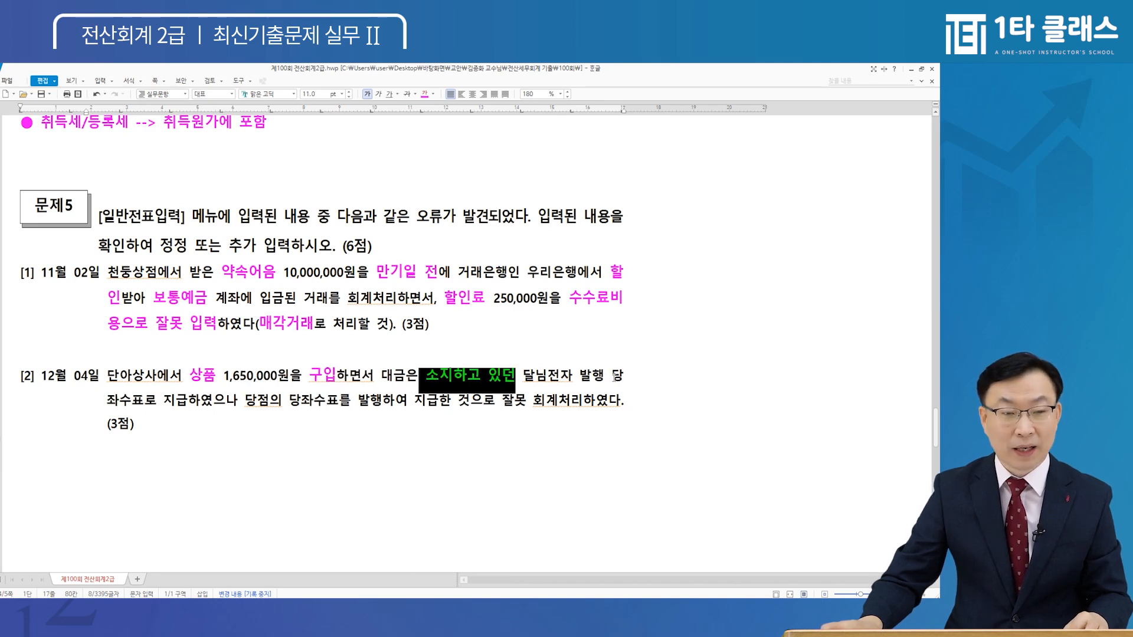
left_click_drag(615, 375, 197, 401)
key("alt+c")
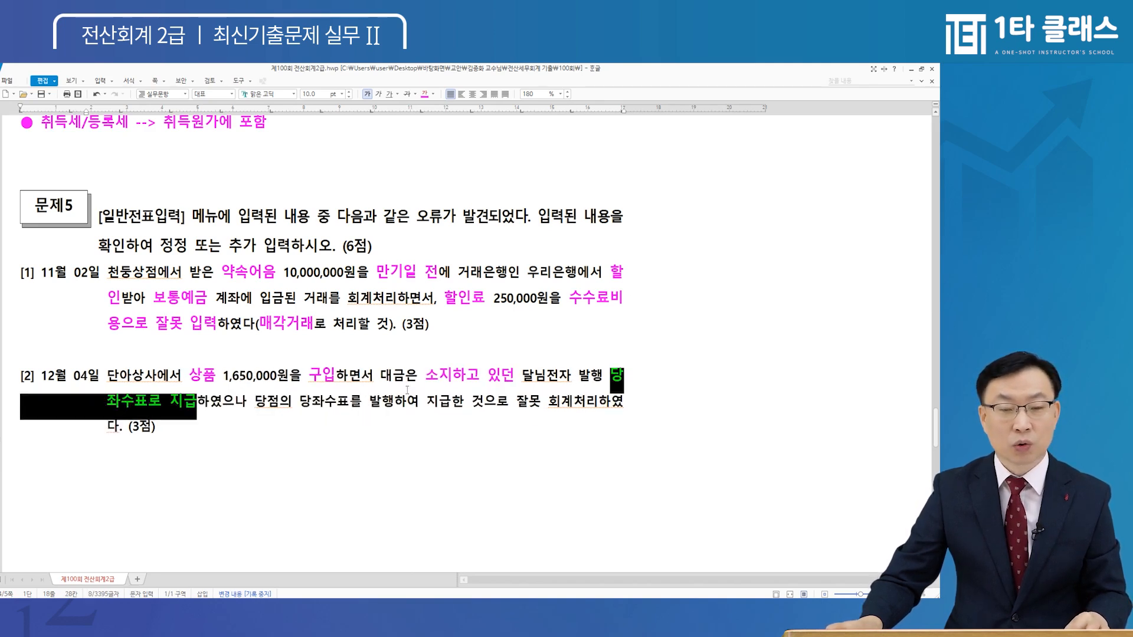
left_click_drag(425, 375, 202, 407)
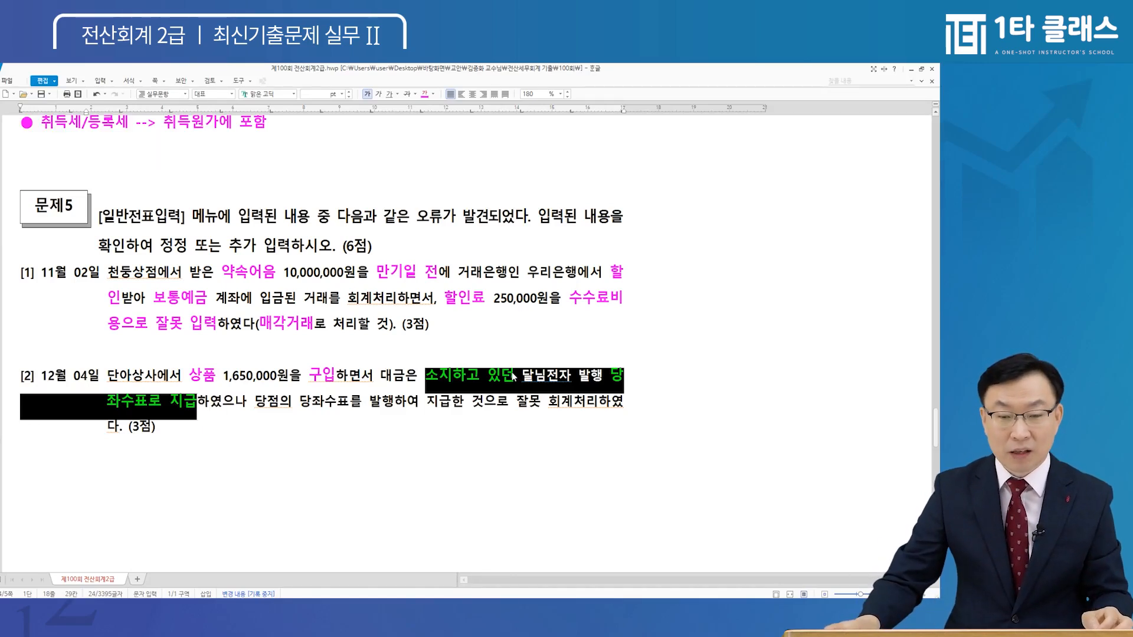
left_click_drag(512, 376, 611, 379)
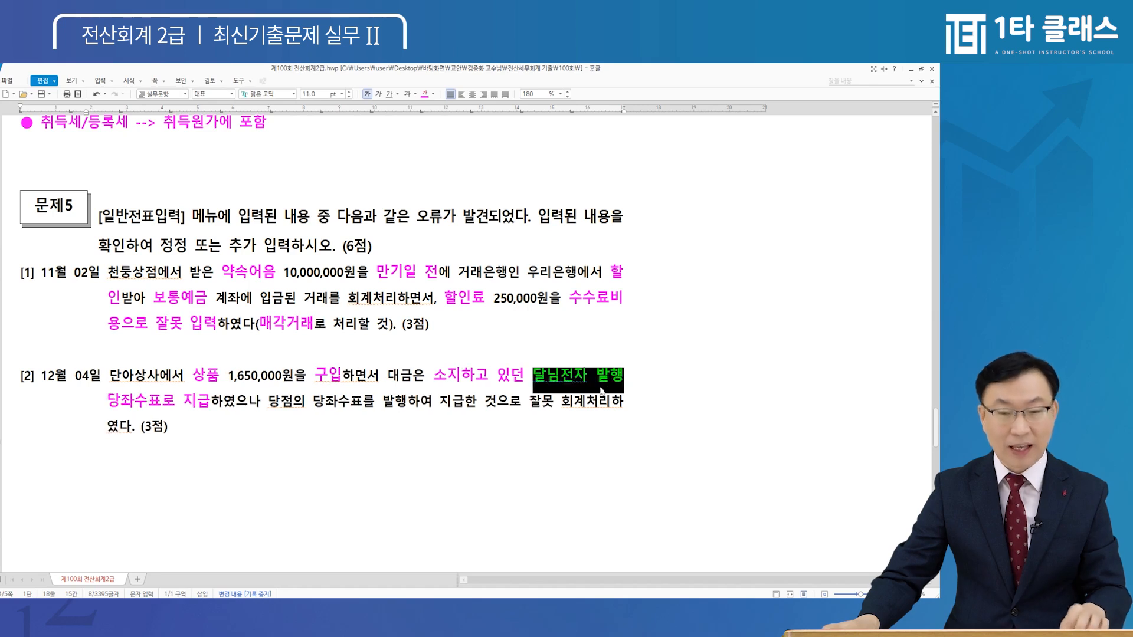
Step: Insert the note (=현금) directly after 당좌수표 in the phrase 당좌수표로 지급 of item [2]
left_click(166, 402)
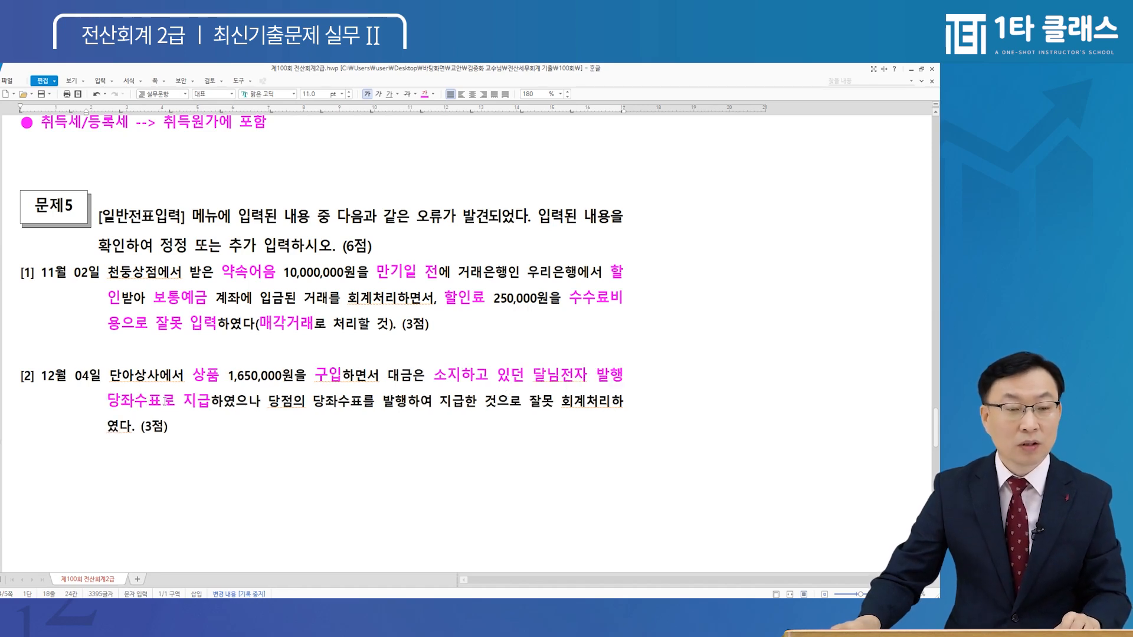
type("(")
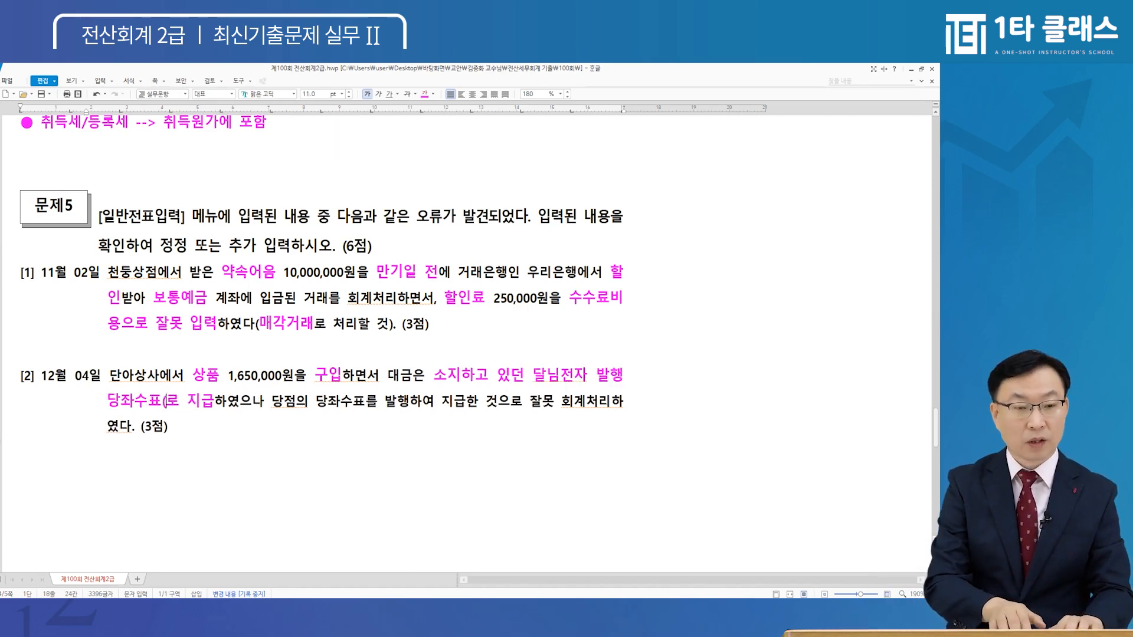
type("=")
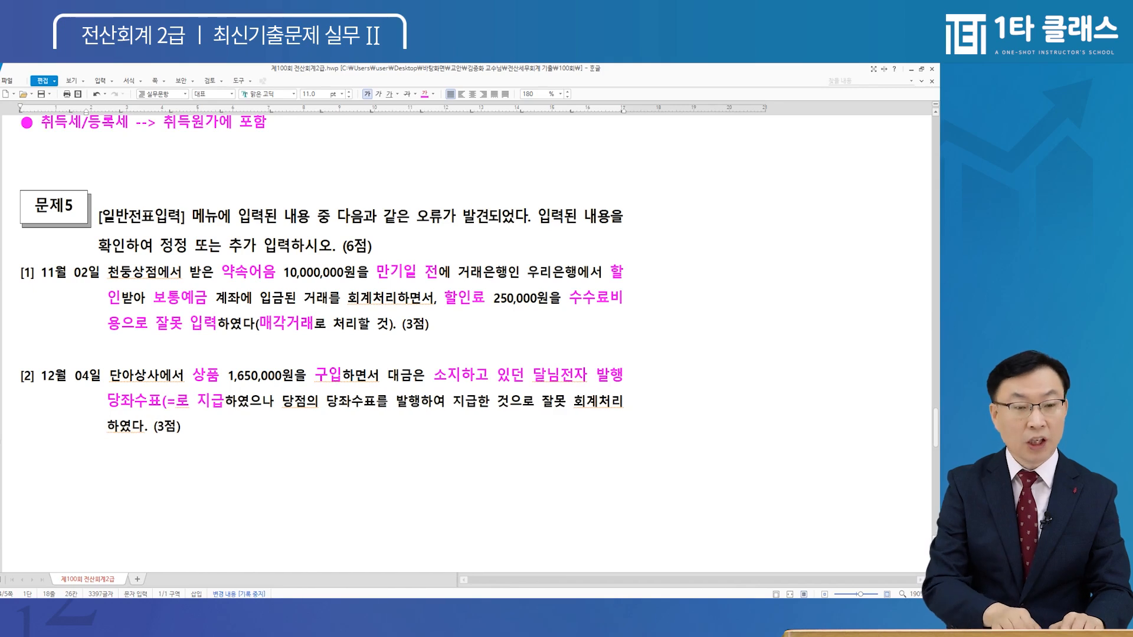
type("현금)")
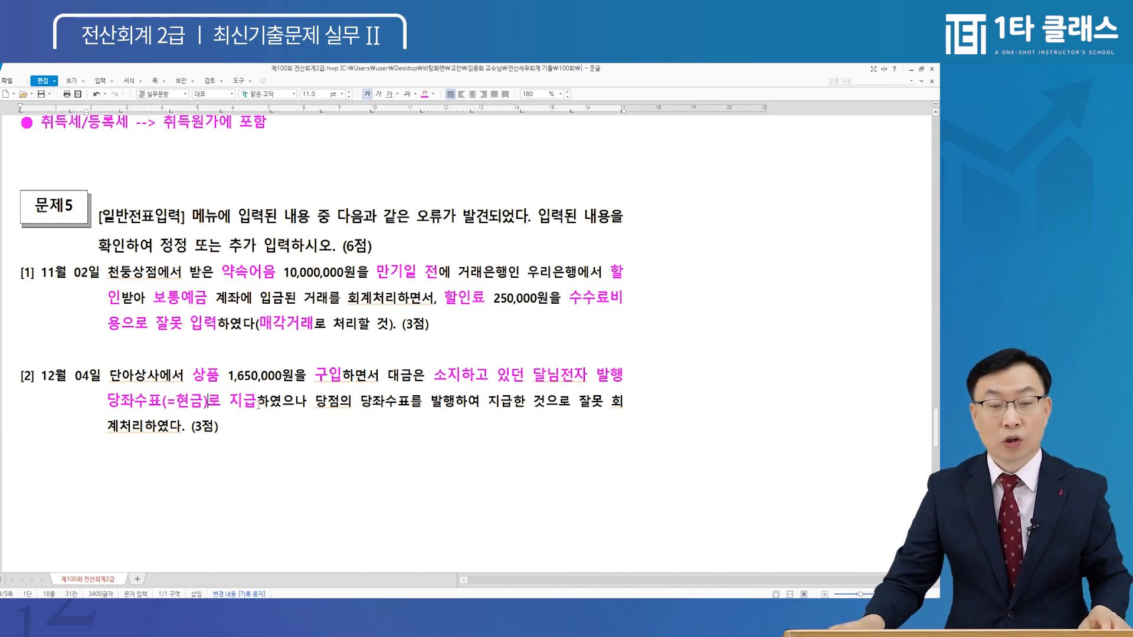
Step: Apply the magenta emphasis format to 당점의 당좌수표를 발행하여 지급한 것으로 잘못 in item [2]
left_click_drag(316, 401, 609, 407)
key("alt+c")
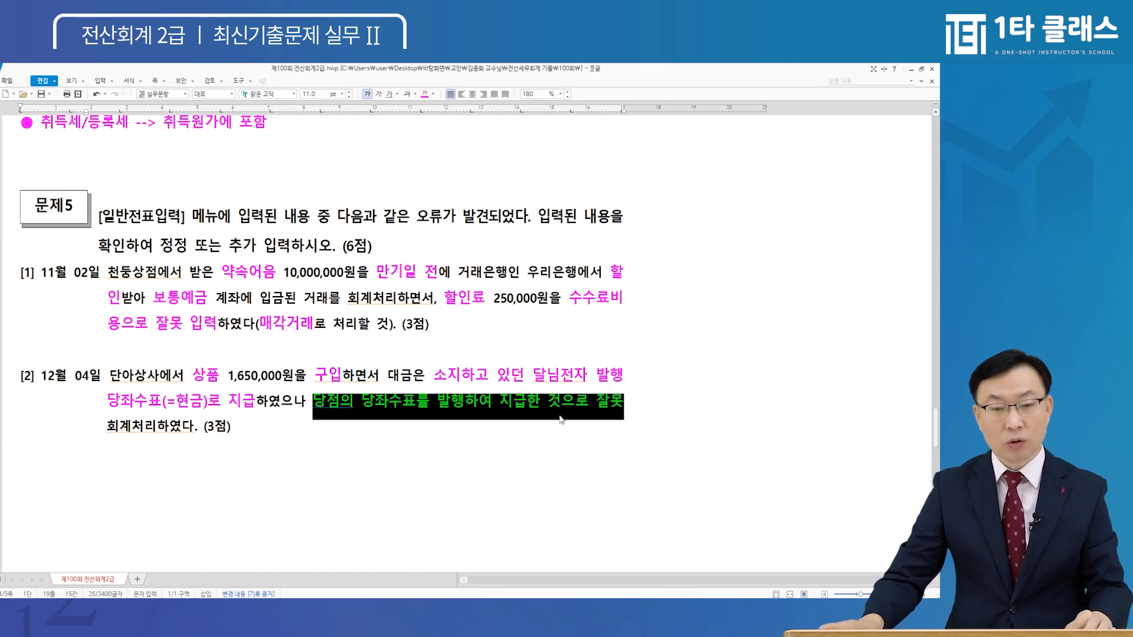
left_click(429, 403)
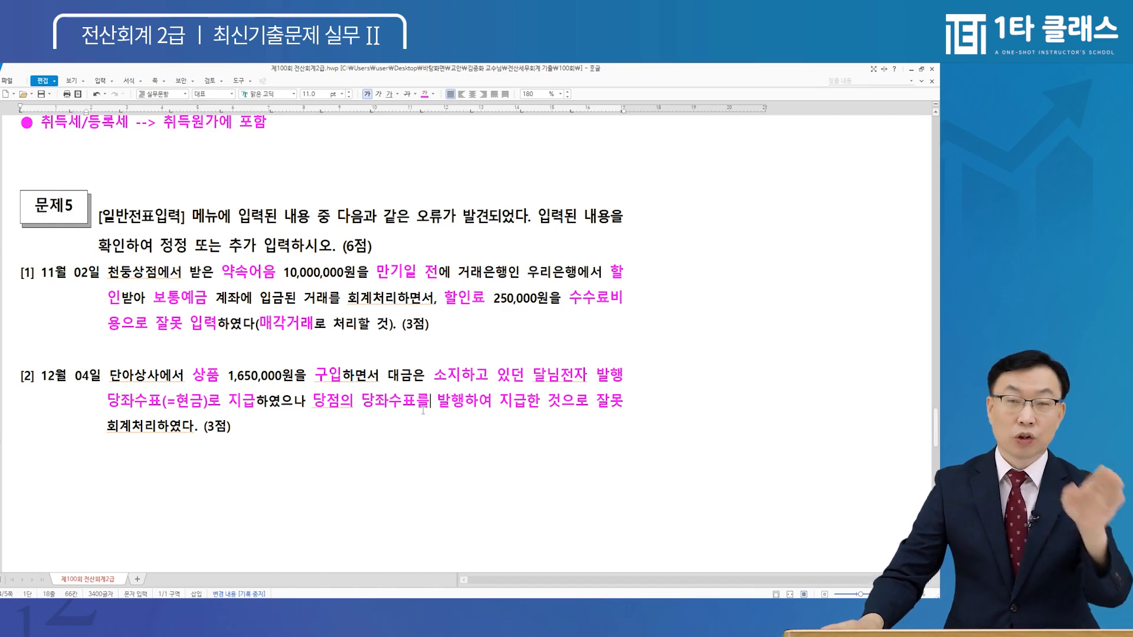
scroll(423, 410, "up", 3)
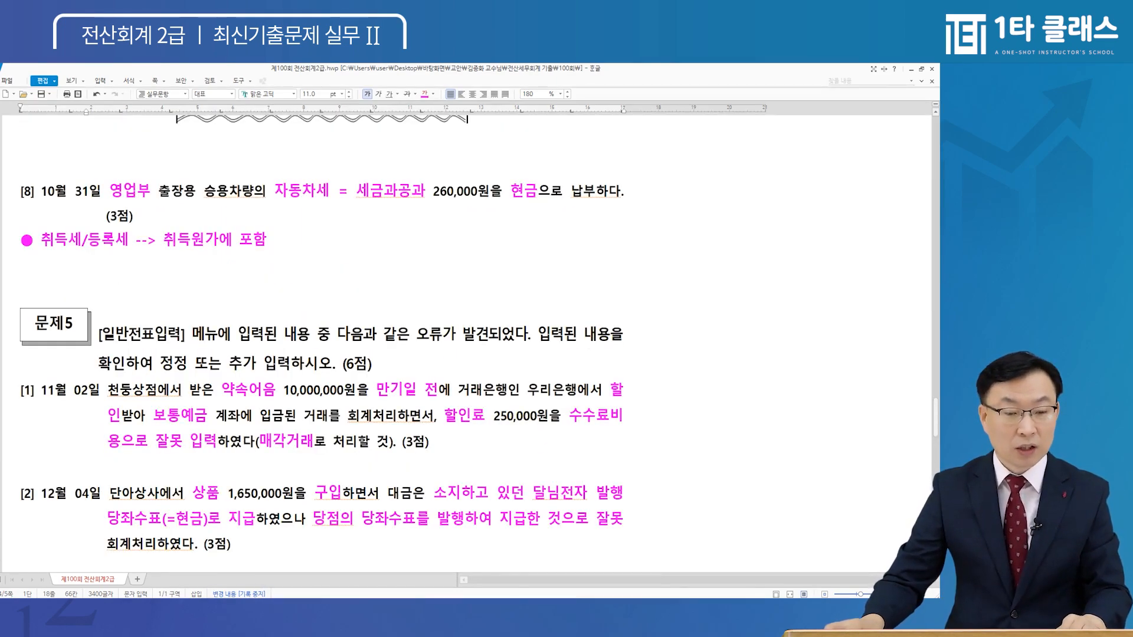
Step: Switch to the 일반전표입력 window and load the vouchers for December 4, going to the credit line
key("alt+Tab")
left_click(257, 173)
key("Escape")
key("Escape")
key("Escape")
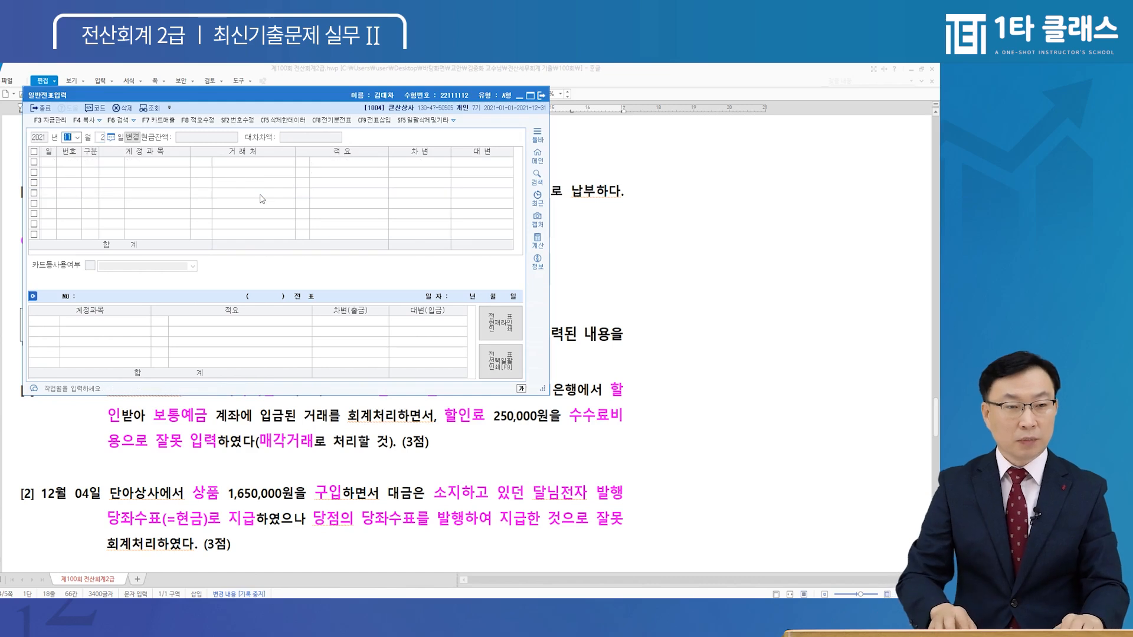
type("12")
key("Return")
type("4")
key("Return")
key("Up")
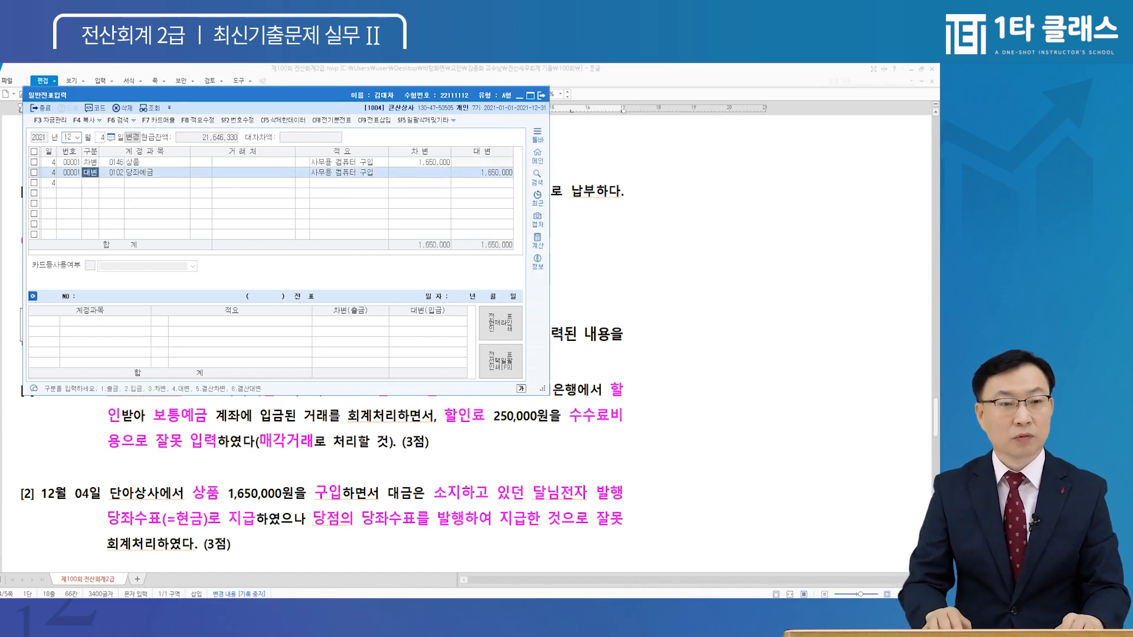
Step: Change the account of the December 4 credit line to 101 현금, leaving its 거래처 blank
key("Right")
type("101")
key("Return")
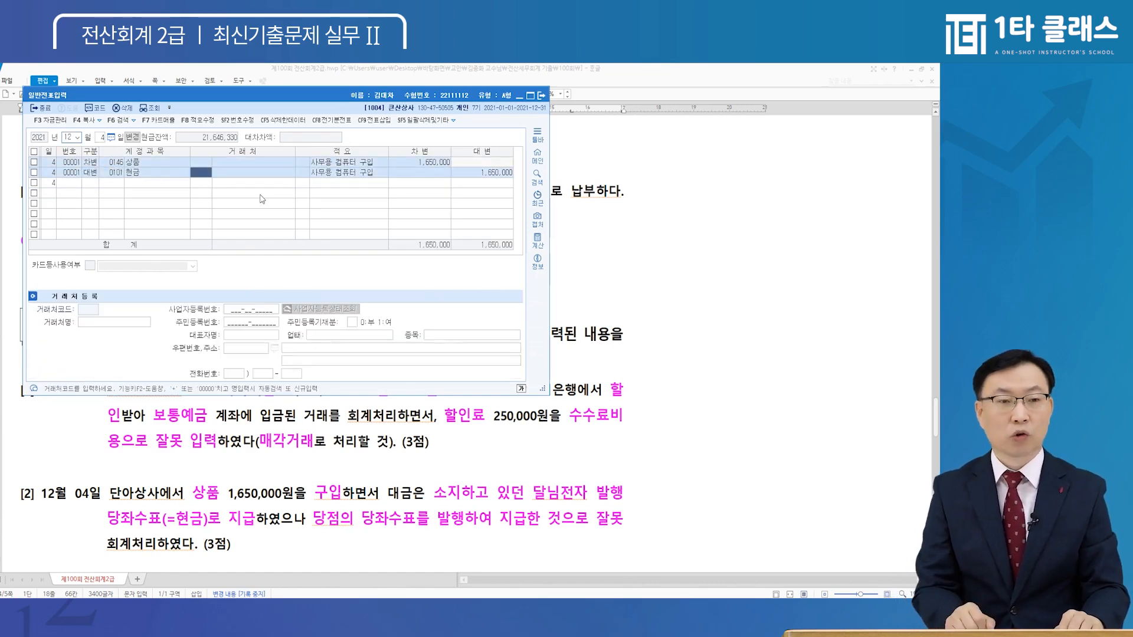
key("Return")
key("Return")
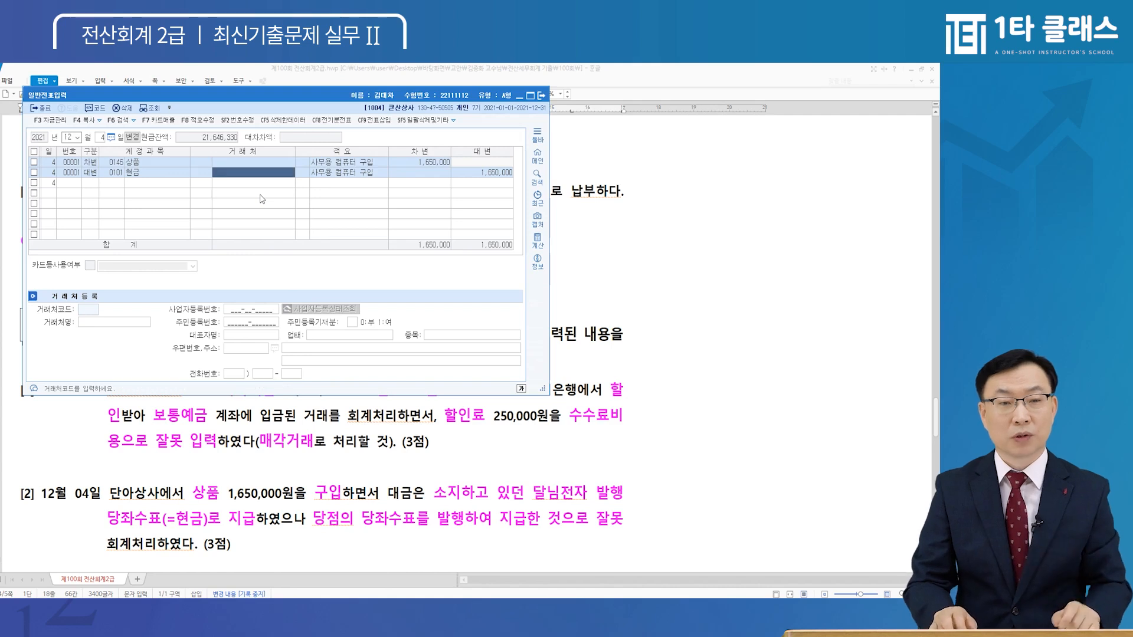
Step: Review the debit and credit lines of the corrected December 4 voucher
key("Up")
key("Down")
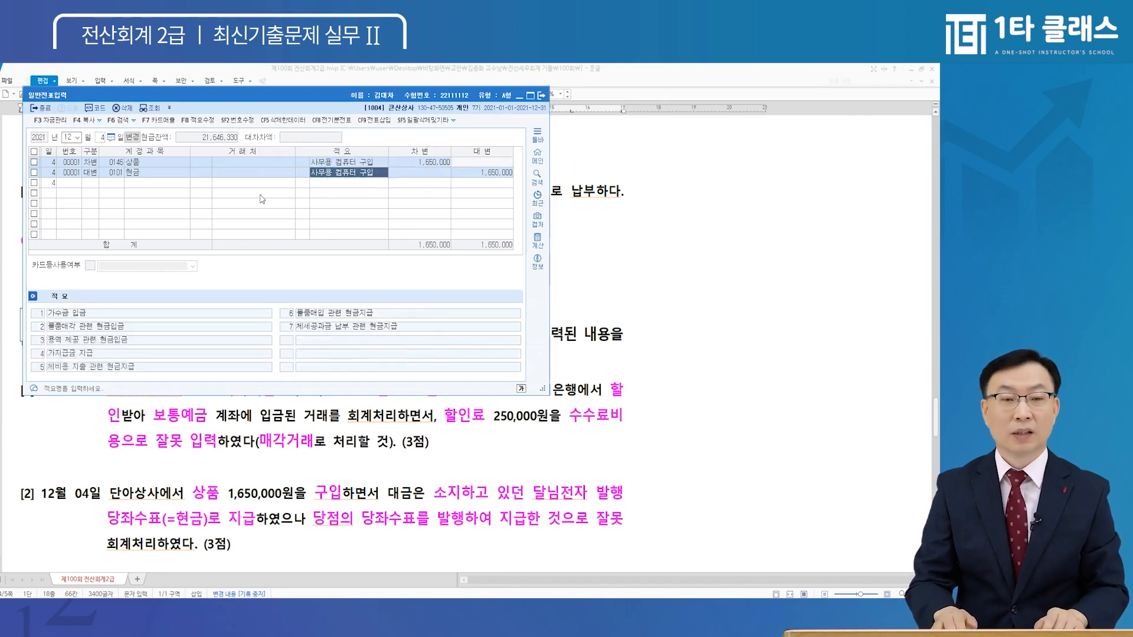
key("Up")
key("Down")
key("Down")
key("Up")
key("Return")
key("Return")
key("Return")
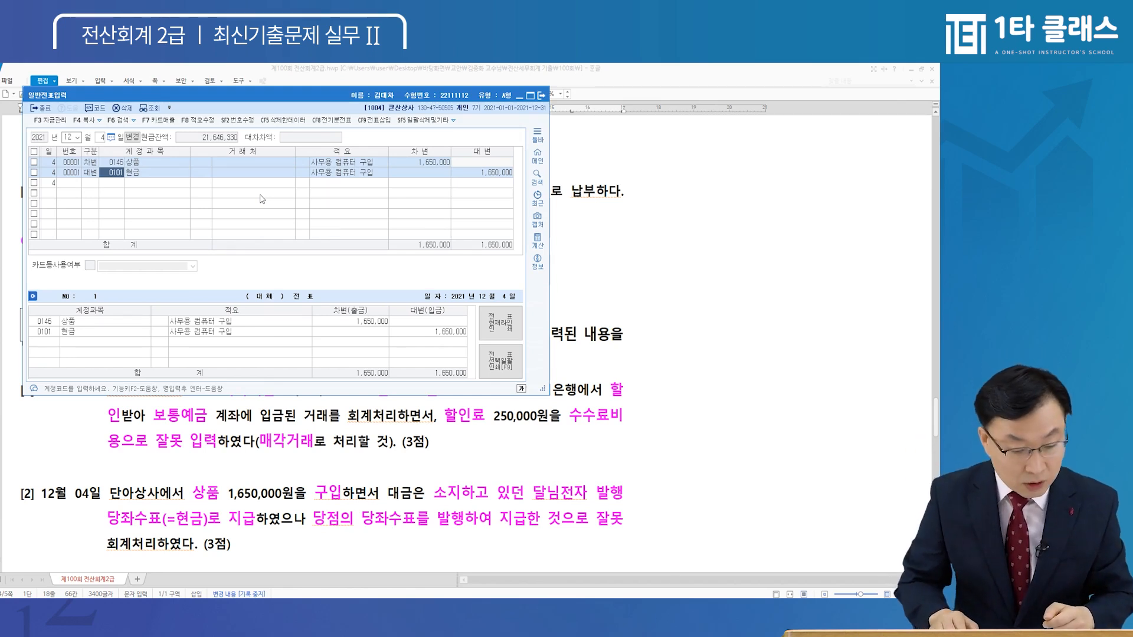
key("Up")
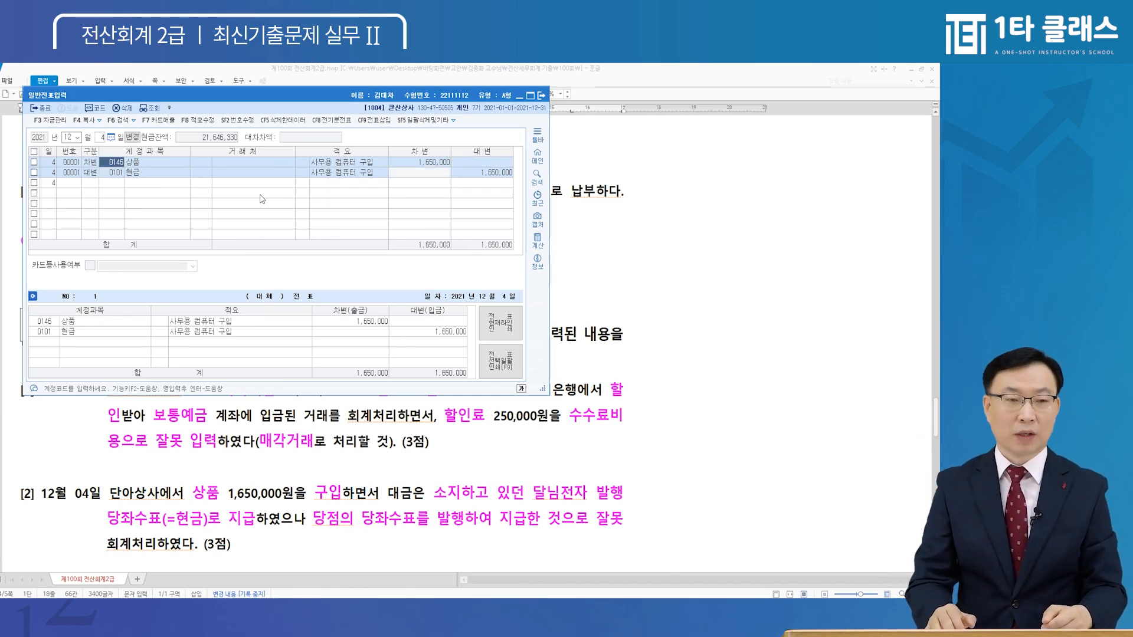
key("Down")
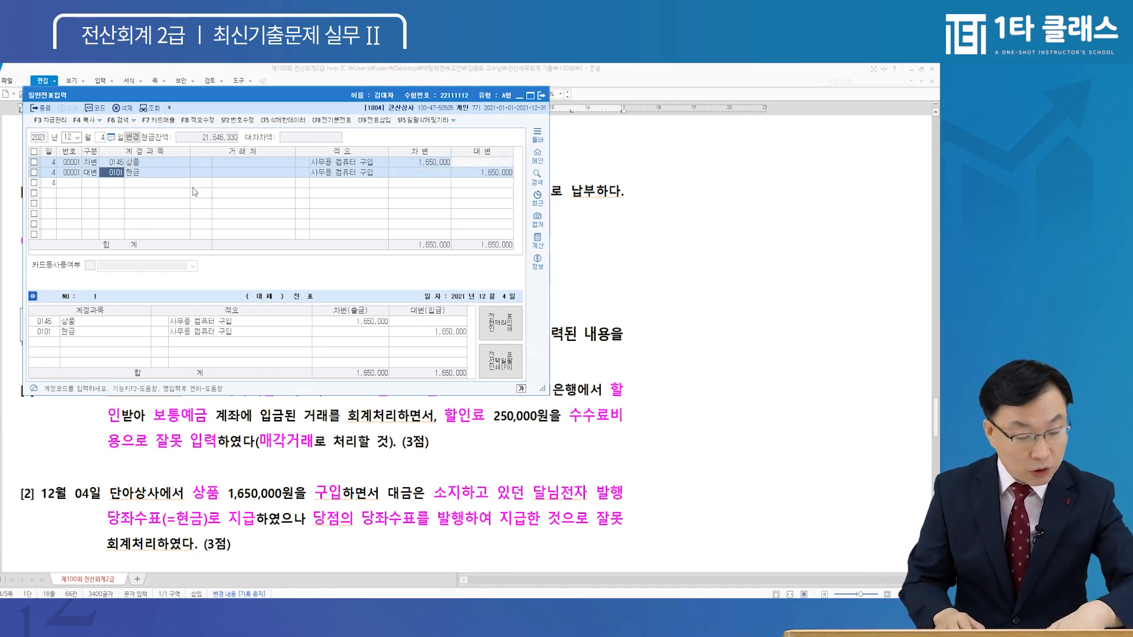
Step: Load the November 2 vouchers again and go to the account code of the 매출채권처분손실 line for review
key("Escape")
key("Escape")
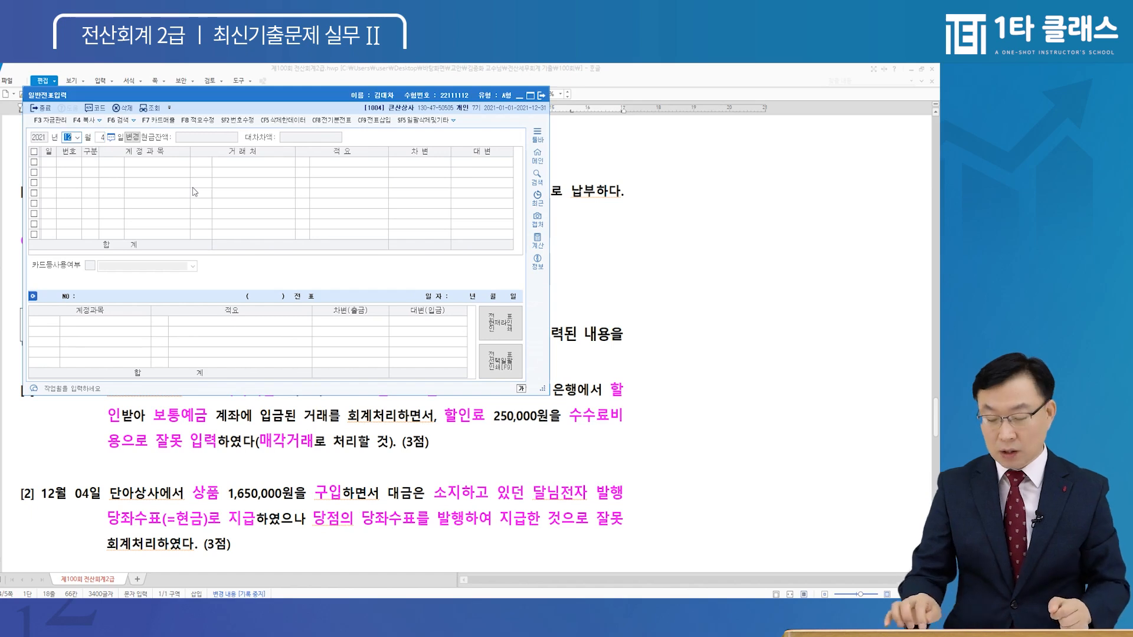
type("112")
key("Return")
key("Up")
key("Up")
key("Right")
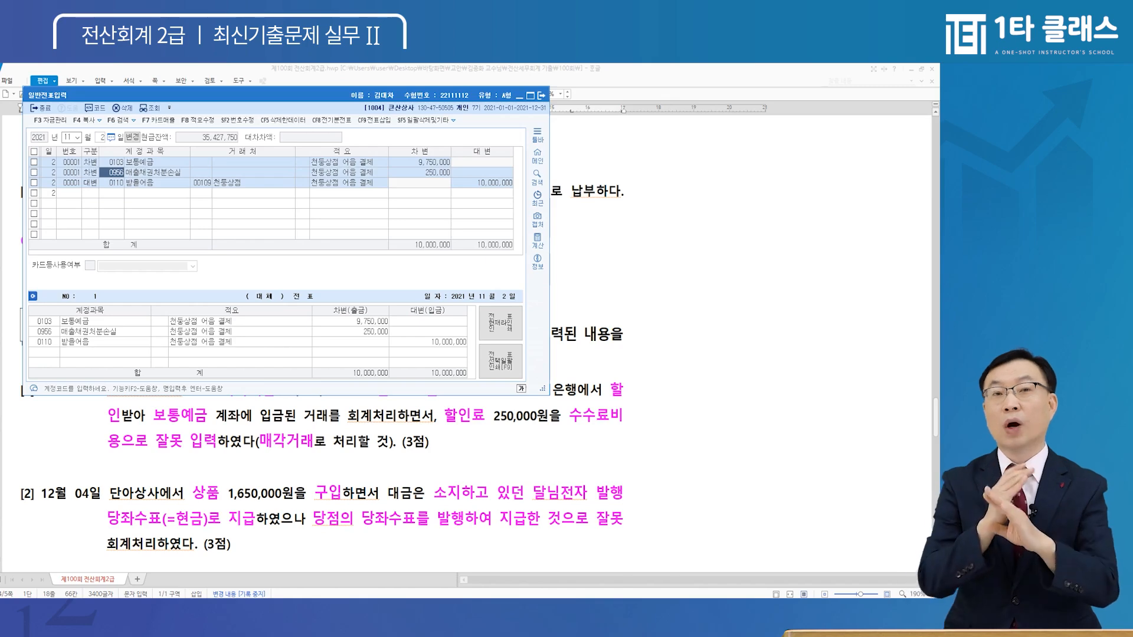
Step: Return to the exam document and select the phrase 결산정리사항 in the 문제6 instruction
left_click(278, 466)
scroll(276, 420, "down", 3)
scroll(263, 392, "down", 3)
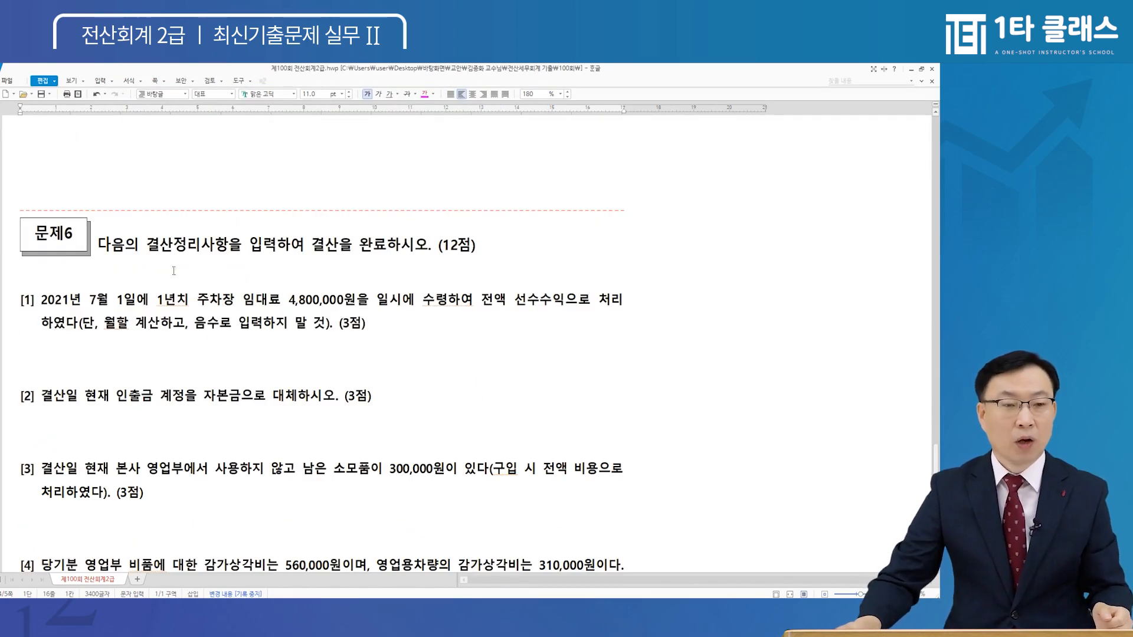
left_click_drag(146, 250, 228, 246)
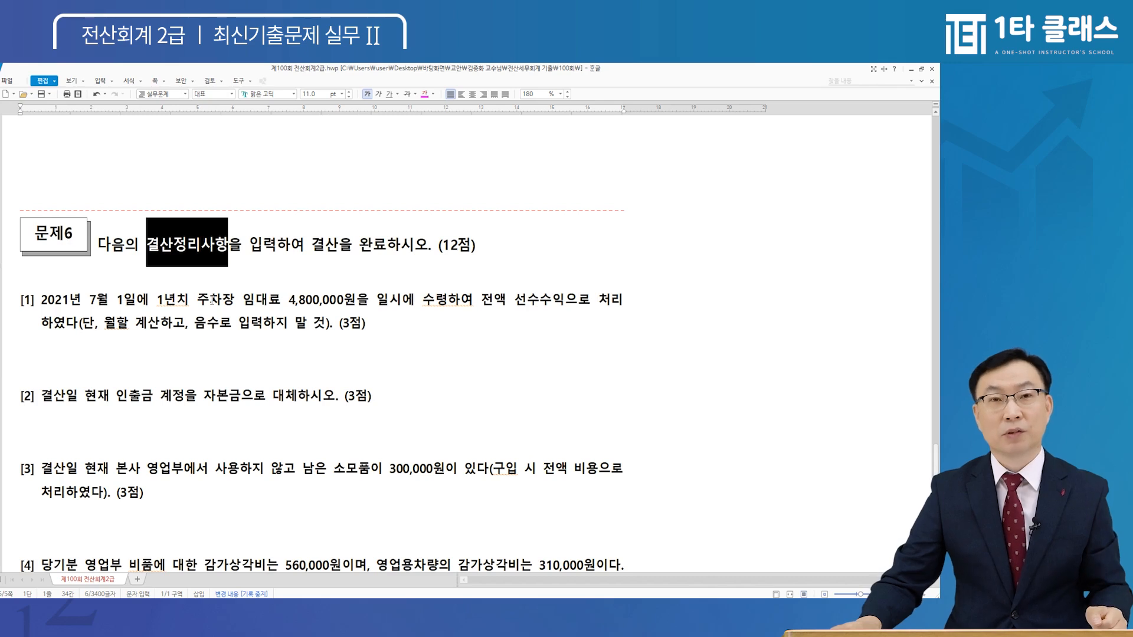
Step: Insert an empty line below the 문제6 instruction and set its font size to 15 pt
left_click(160, 285)
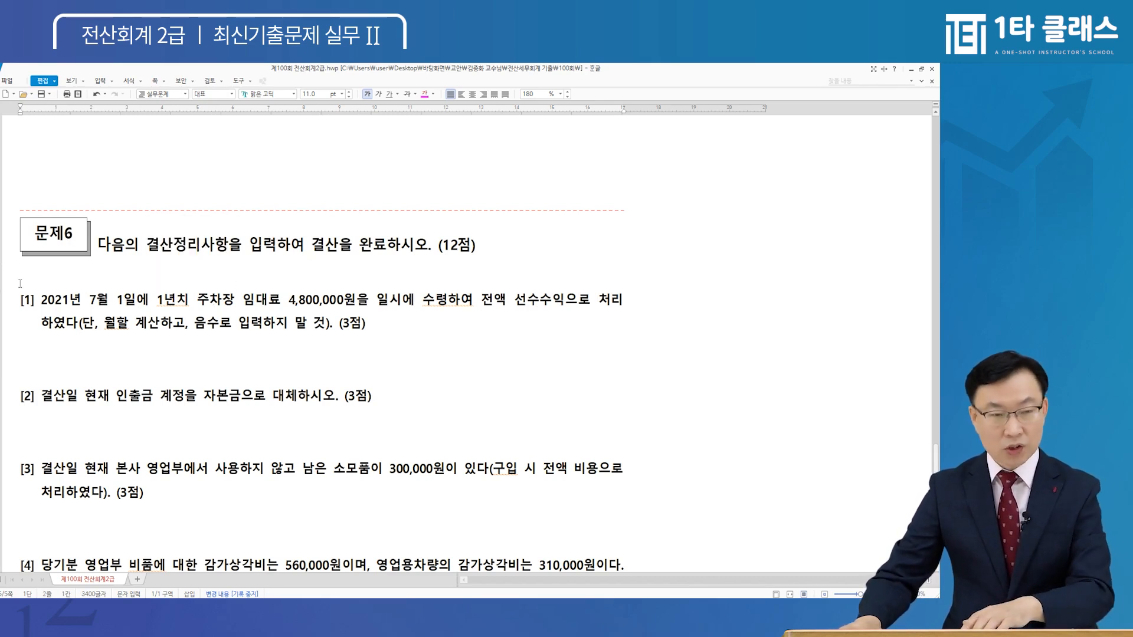
key("Return")
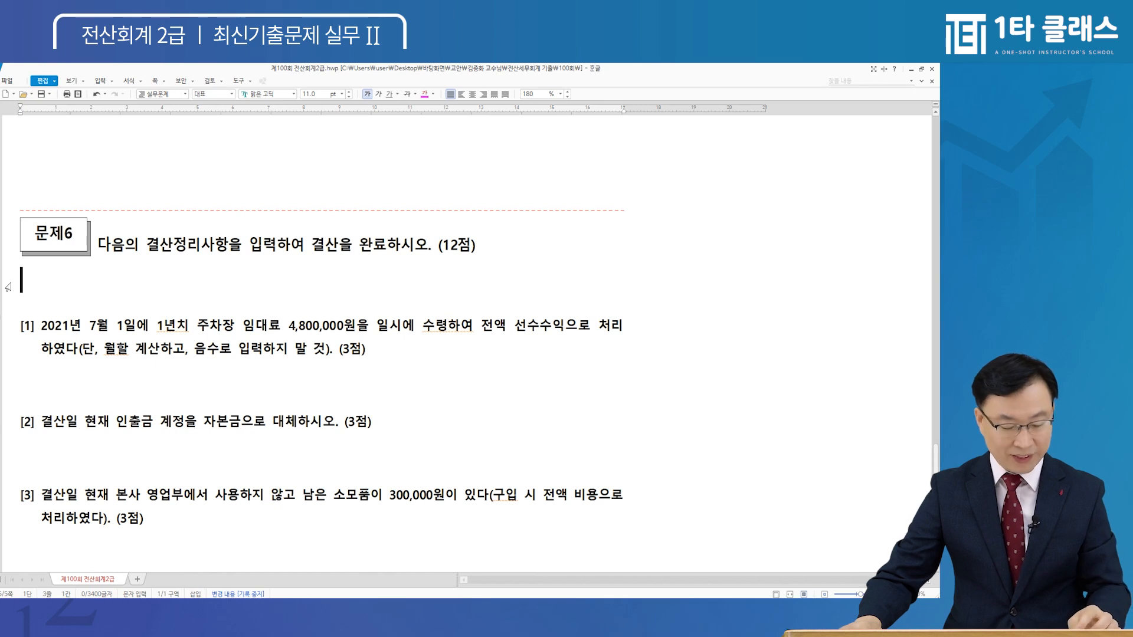
left_click(348, 92)
left_click(349, 92)
left_click(349, 92)
left_click(348, 92)
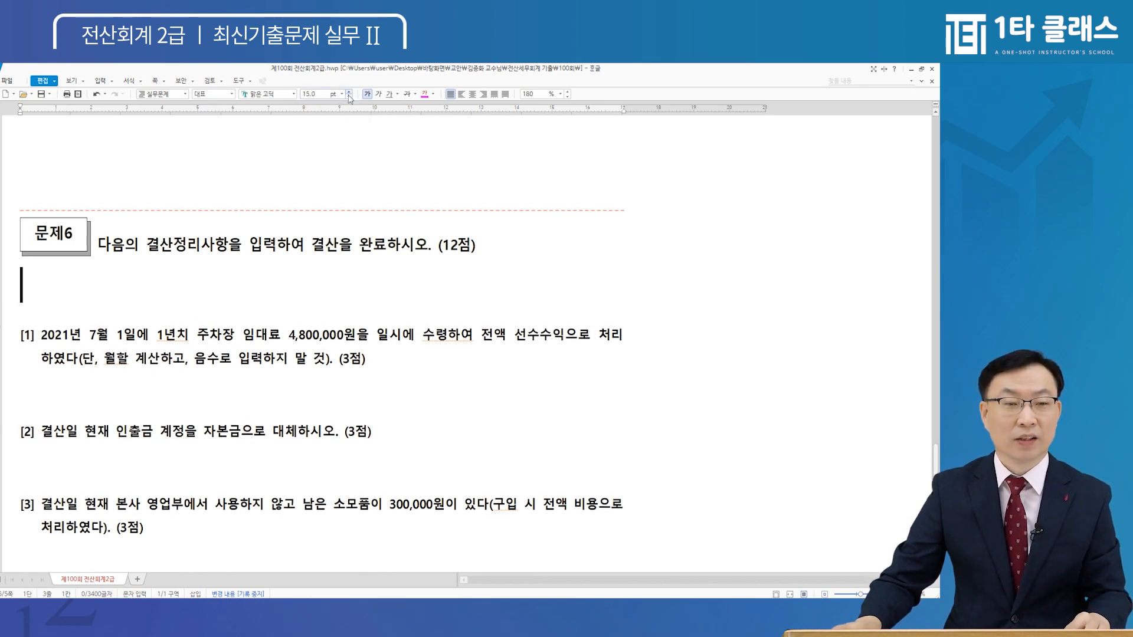
Step: Write the note 수동 --> 자동(기/대/감) --> 전표추가!!! on the new line below the 문제6 instruction
left_click(61, 284)
type("수동")
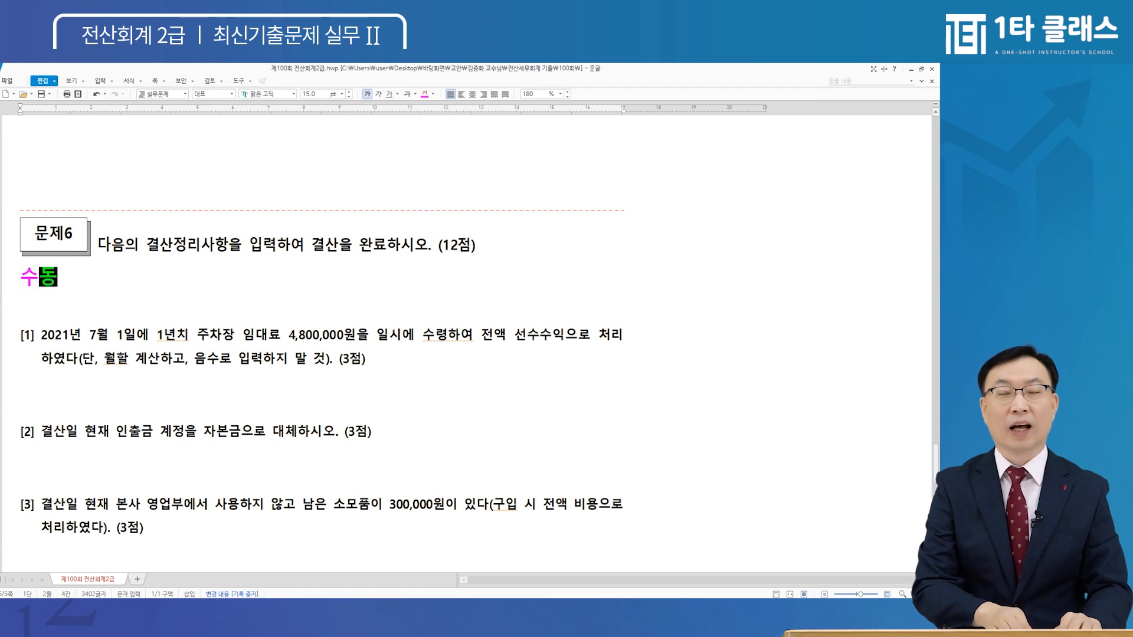
type(" --> 자동(")
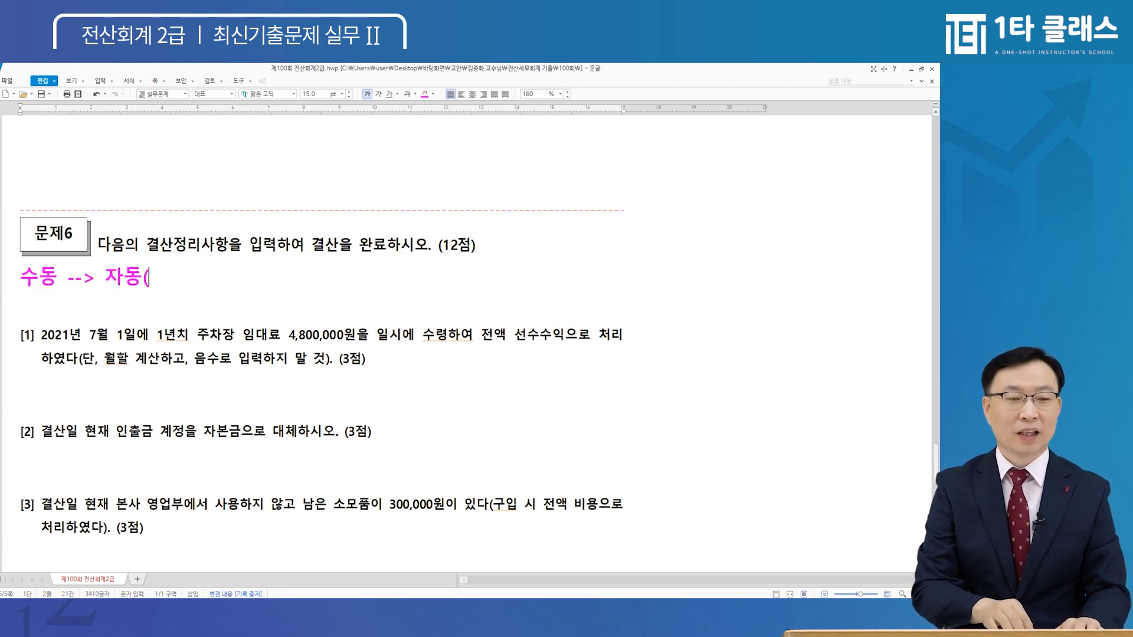
type("기/대/감)")
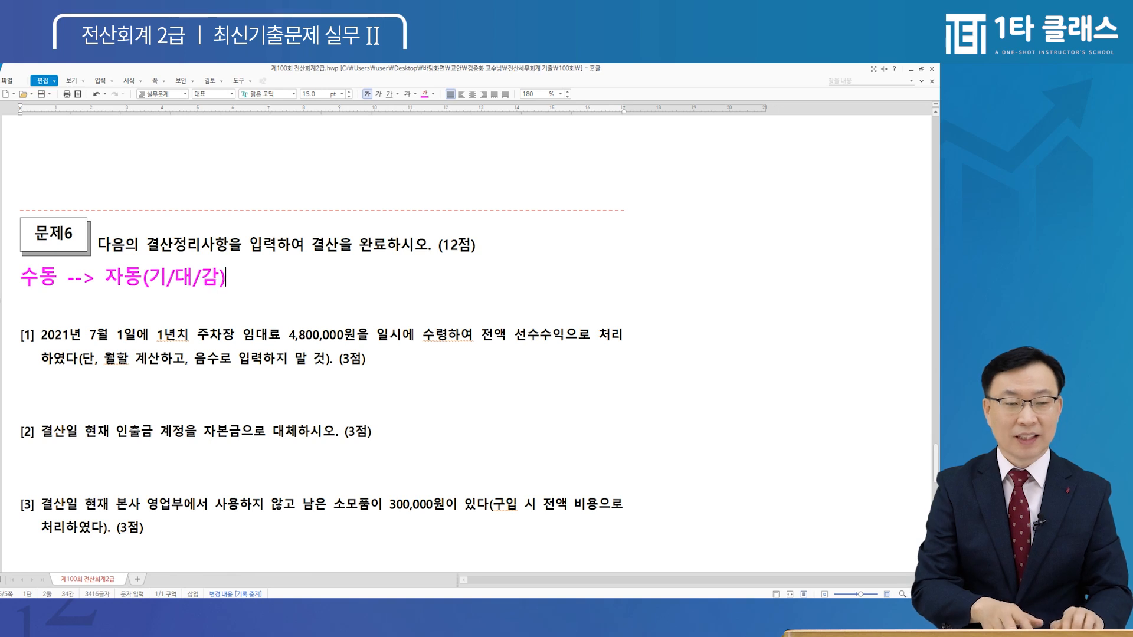
type(" -->")
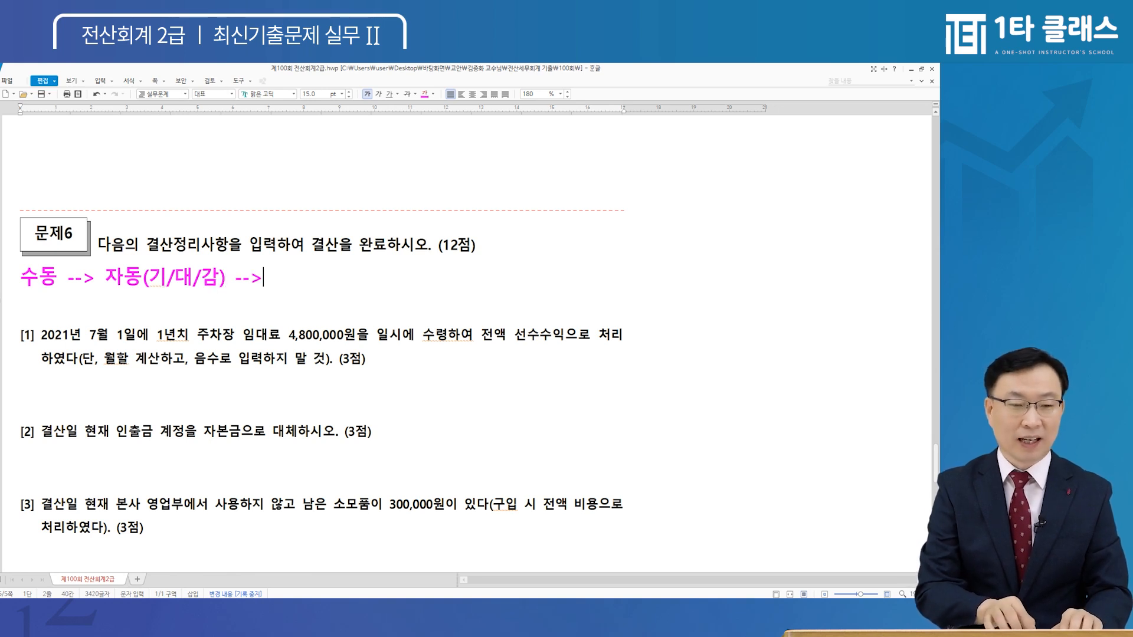
type(" 전표")
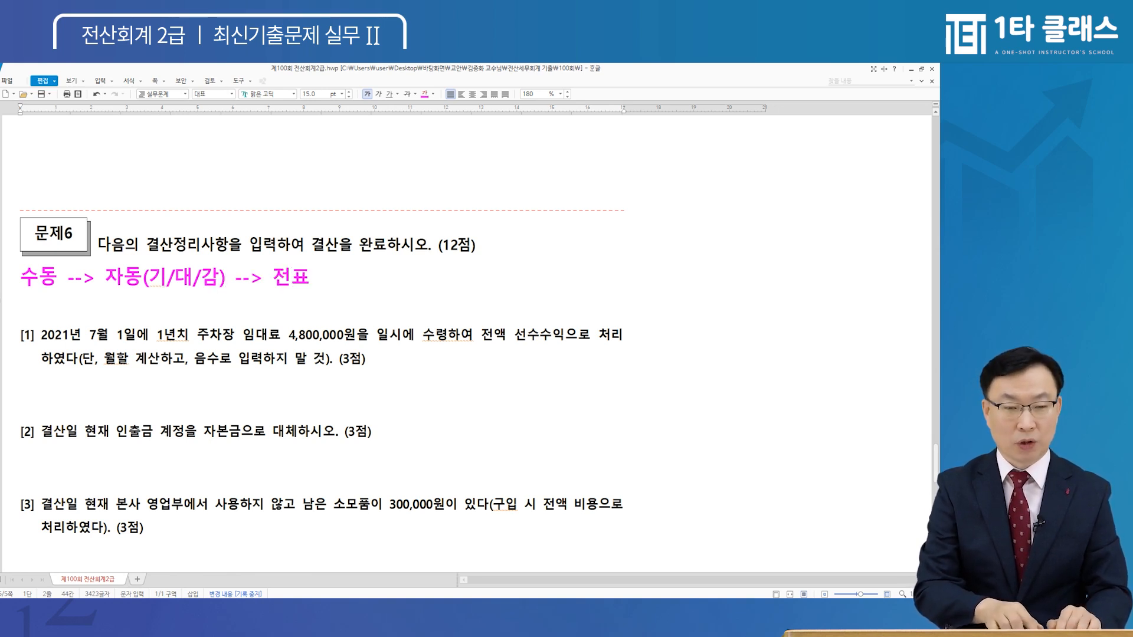
type("추가!!!")
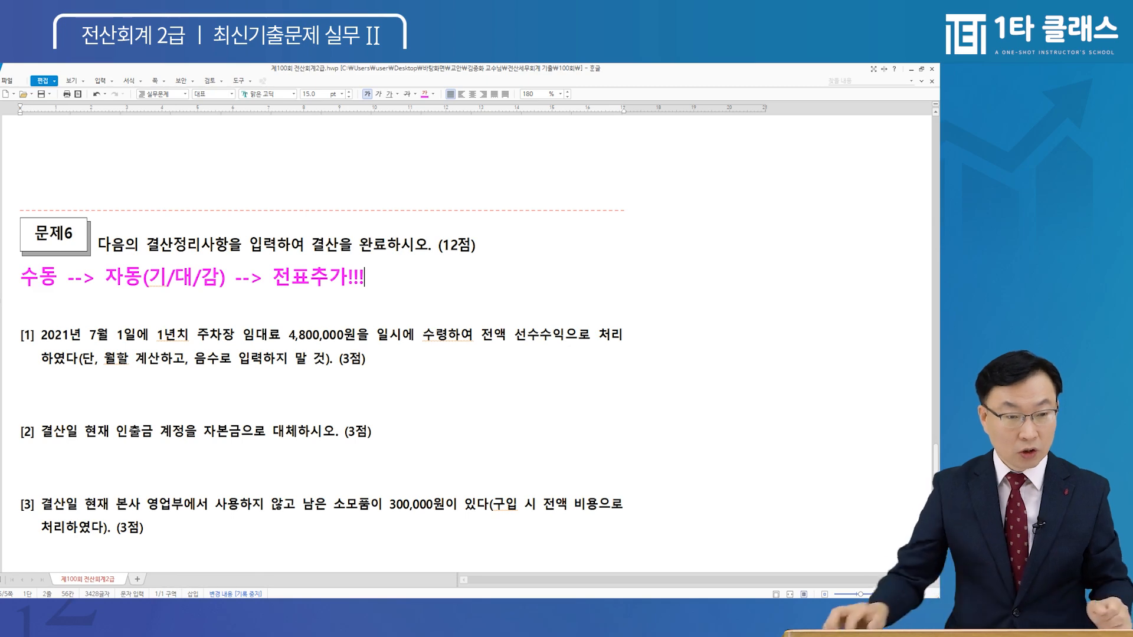
Step: Look over the 문제6 adjustment items, from the depreciation item [4] back up to item [1]
scroll(58, 335, "down", 3)
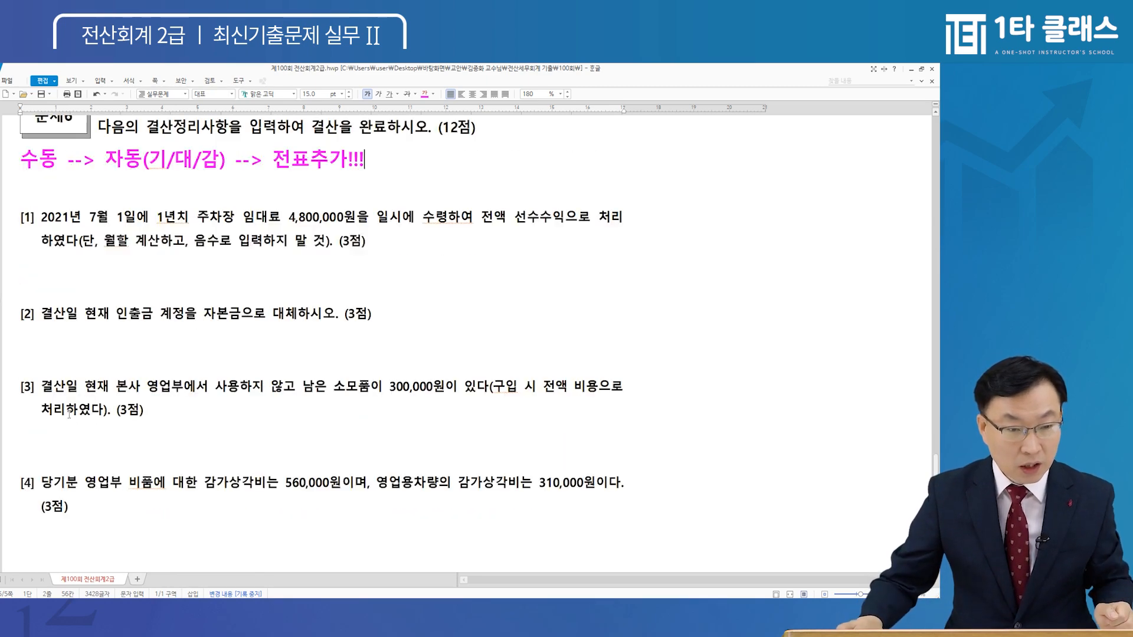
triple_click(37, 499)
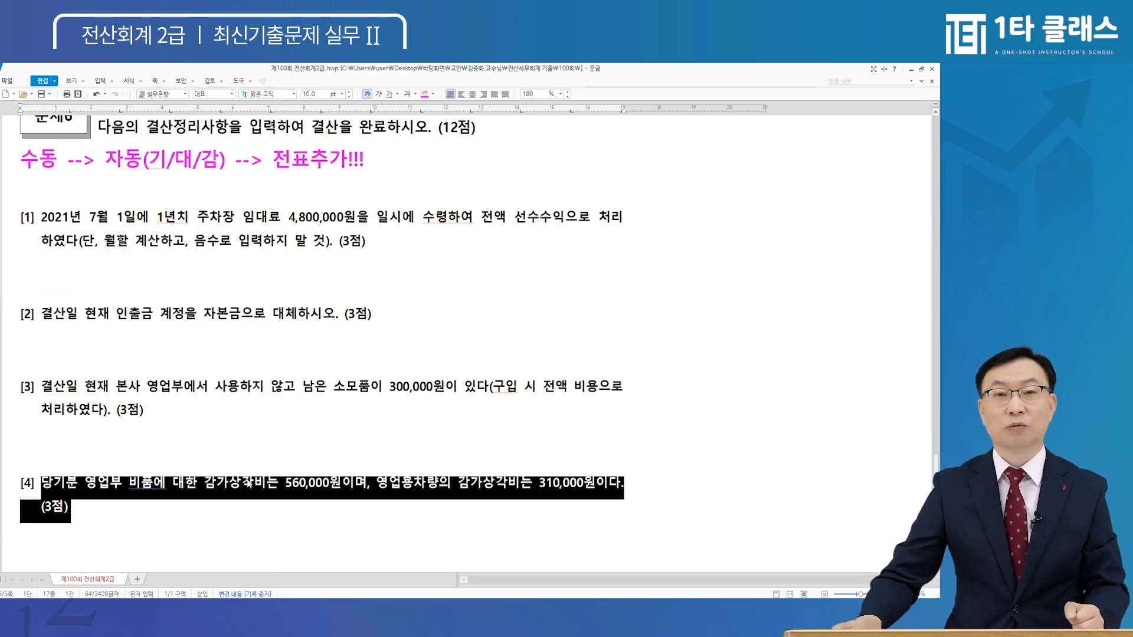
left_click(200, 510)
left_click_drag(155, 416, 156, 216)
Step: Write the label 수) on the blank line directly below item [1] of 문제6
left_click(72, 264)
type("ㅅ")
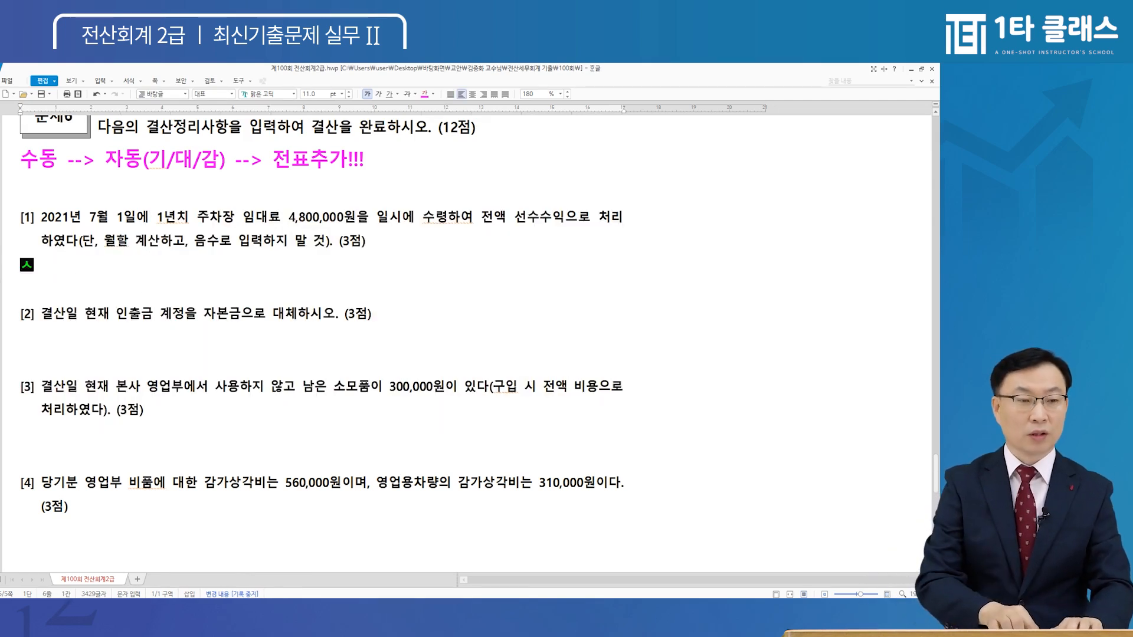
type("ㅜ)")
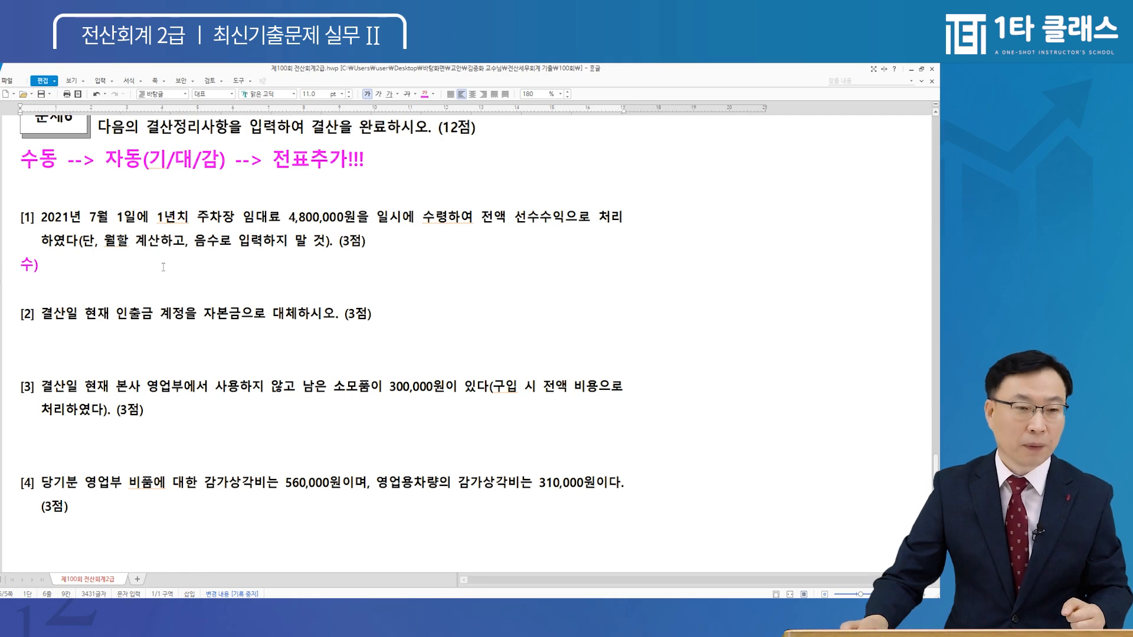
Step: Select the date 7월 1일 in item [1] of 문제6
left_click_drag(90, 221, 136, 217)
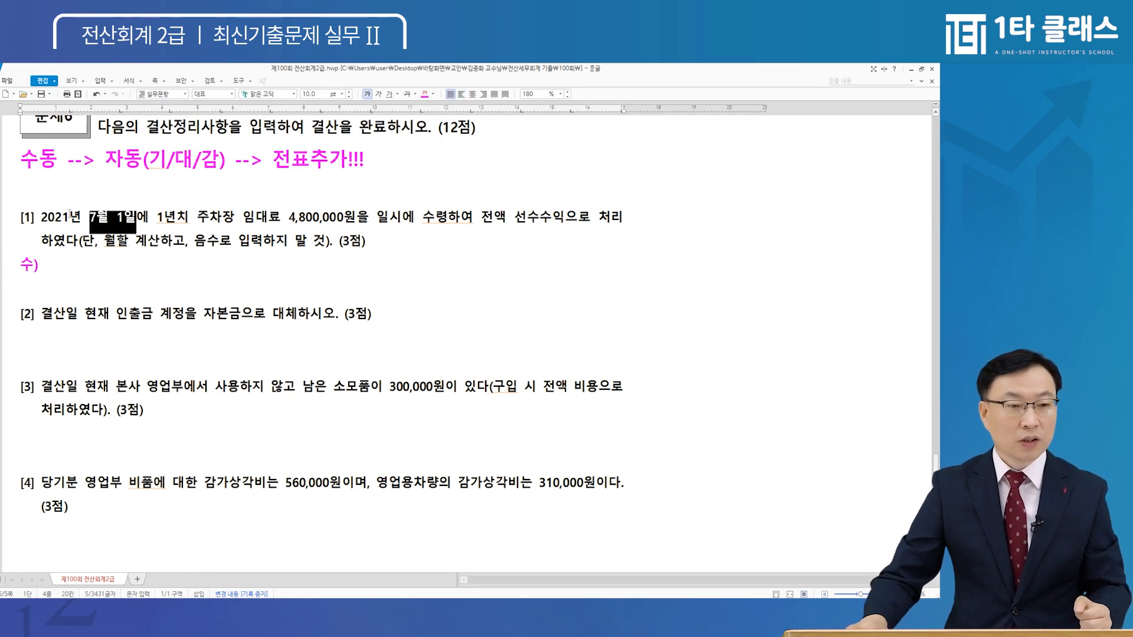